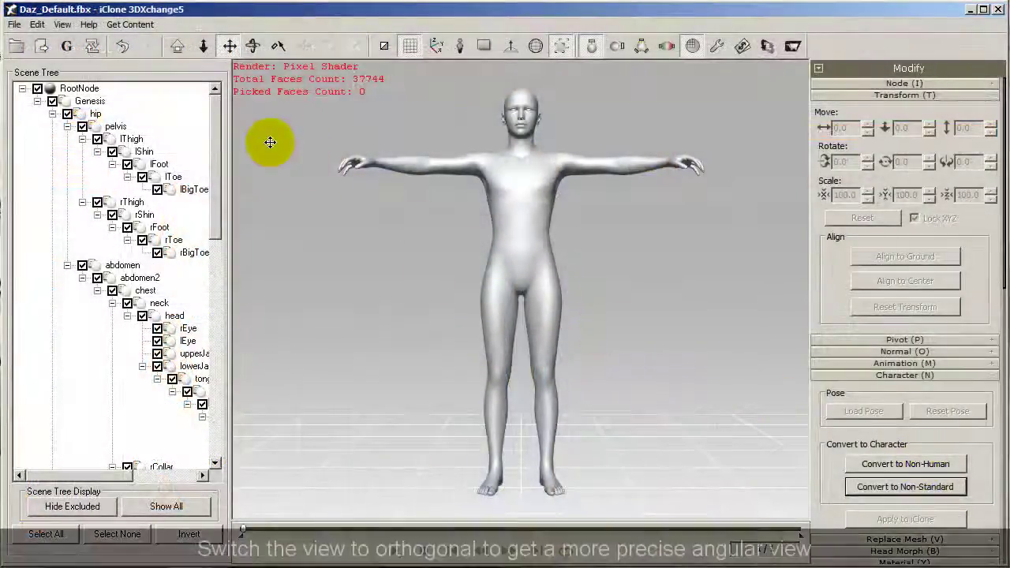
# Switch the viewport's camera projection to Orthogonal
pyautogui.click(63, 25)
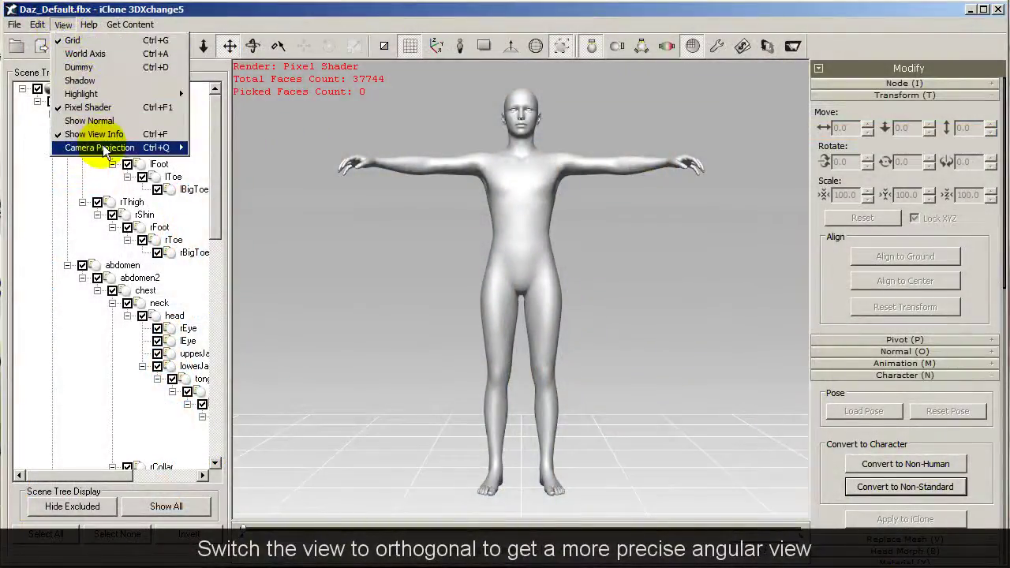
pyautogui.moveTo(106, 147)
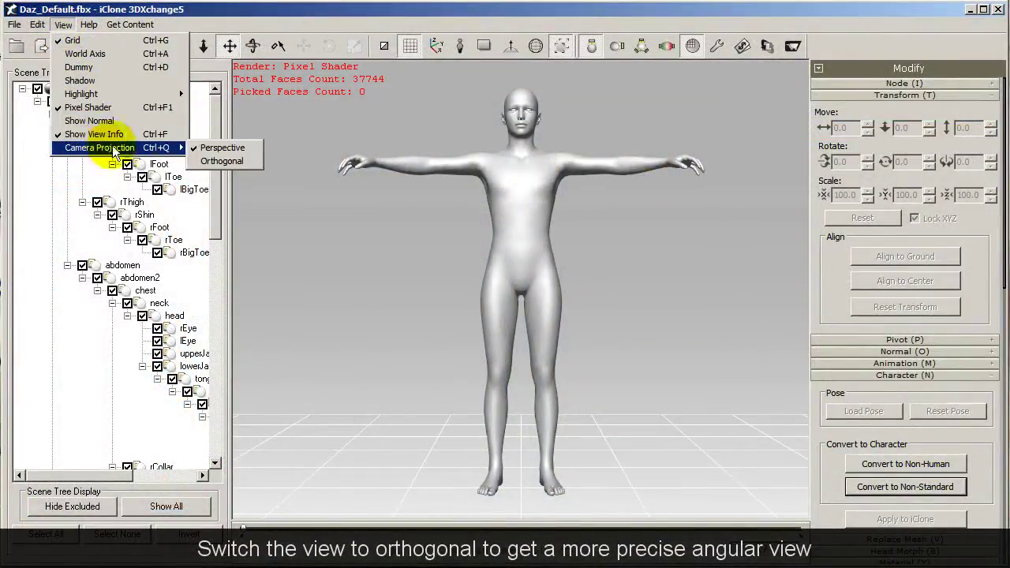
pyautogui.click(255, 160)
# Set the camera to the Front view with the whole character framed, feet included
pyautogui.click(63, 26)
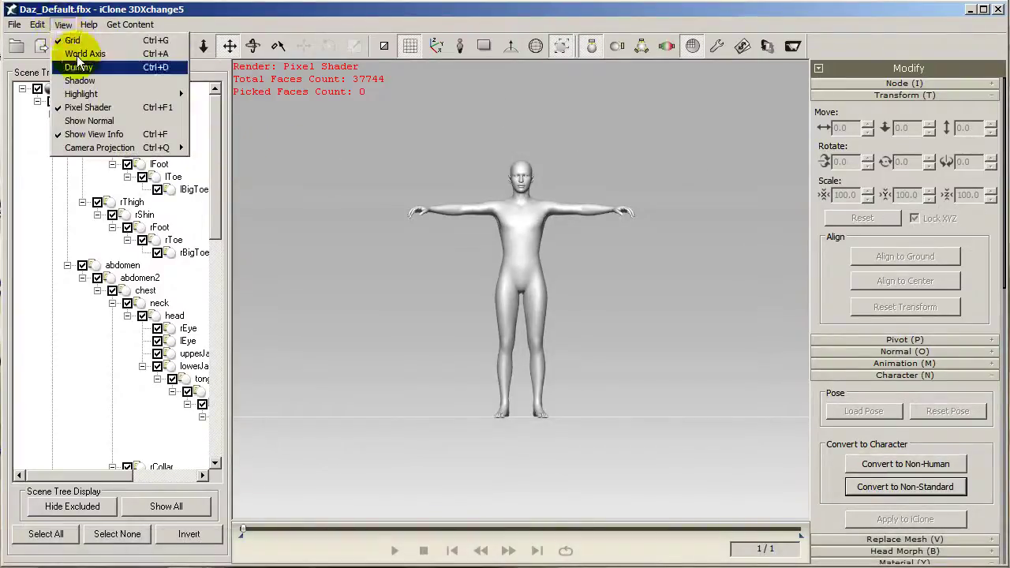
pyautogui.moveTo(38, 24)
pyautogui.moveTo(83, 115)
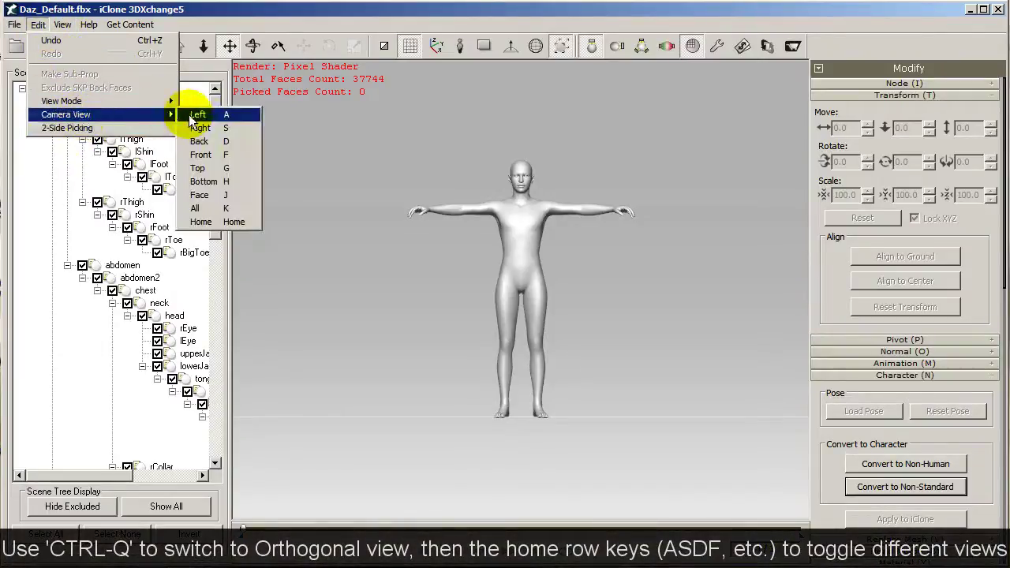
pyautogui.click(235, 155)
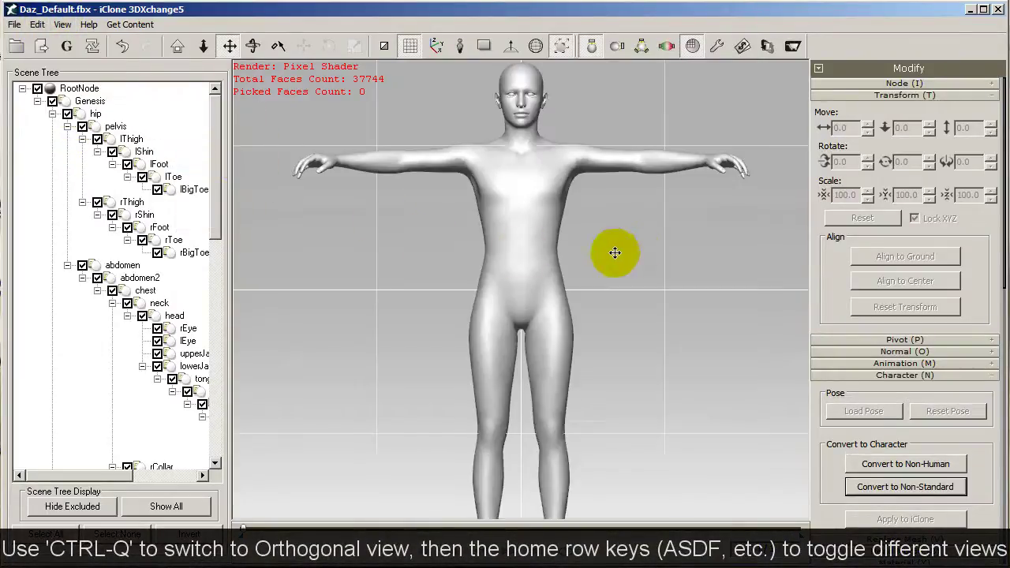
pyautogui.scroll(-5, 636, 251)
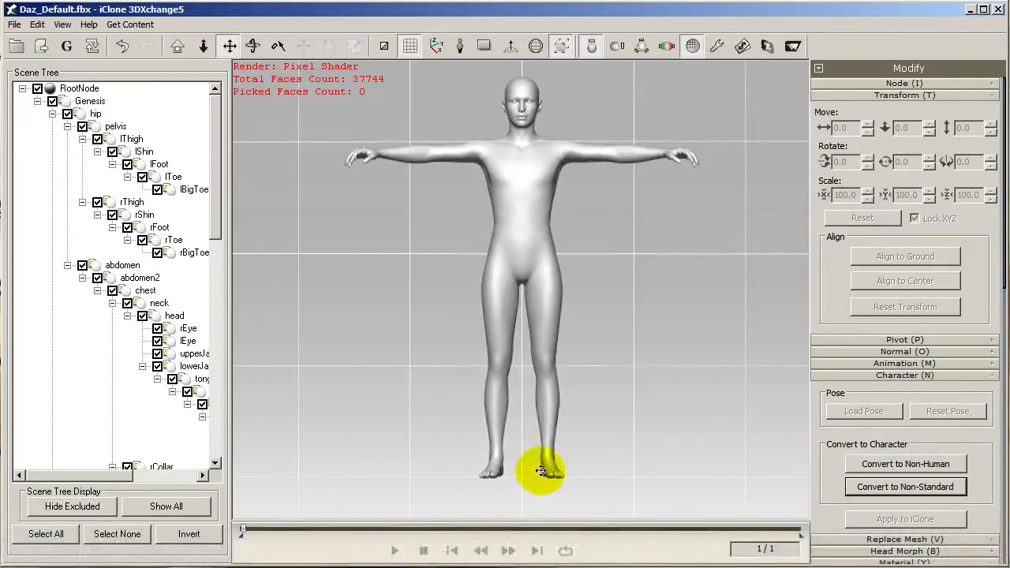
pyautogui.moveTo(585, 433); pyautogui.dragTo(587, 422, button='middle')
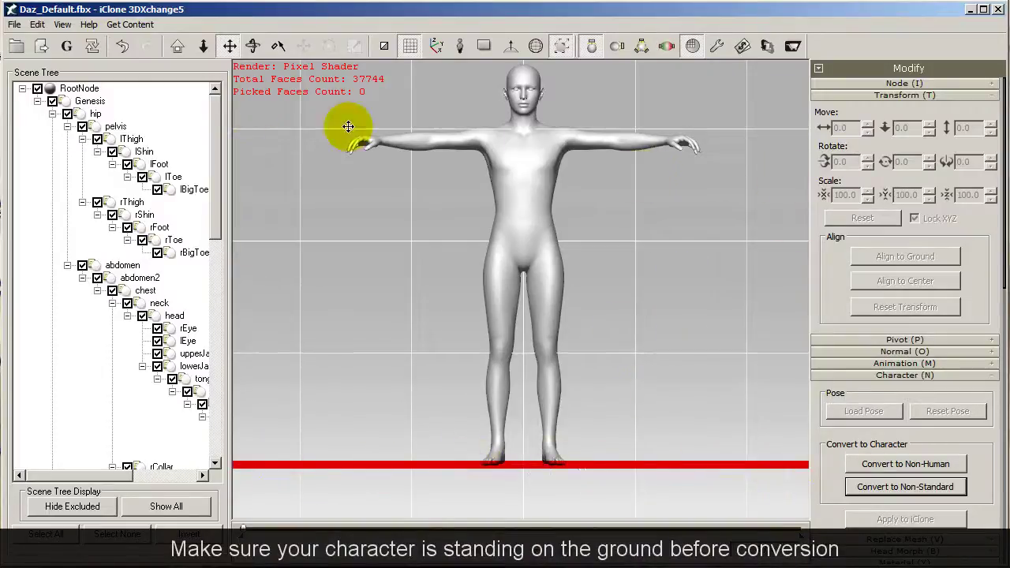
# Try shifting RootNode vertically against the ground line, and reset its vertical move value to 0
pyautogui.click(75, 88)
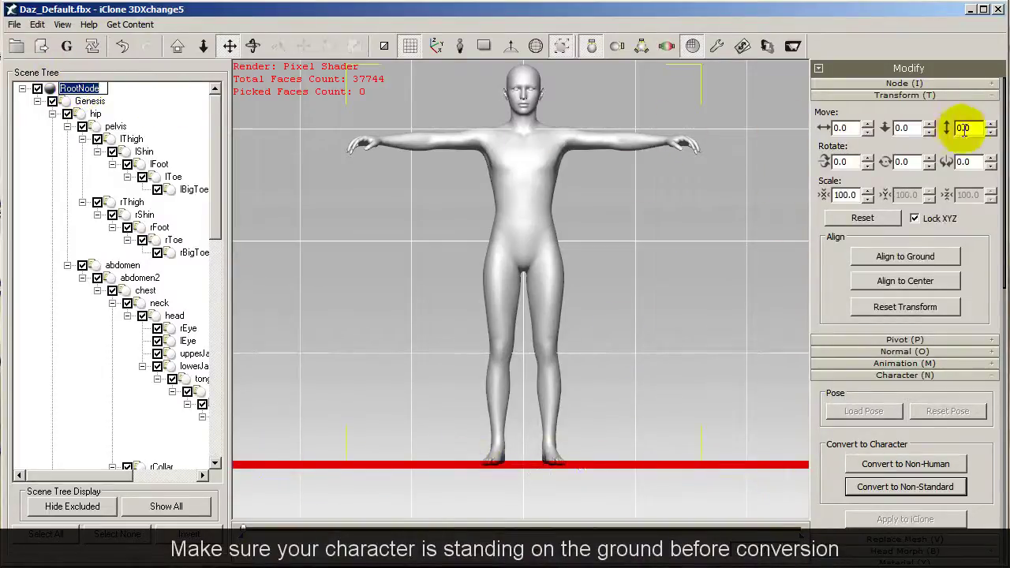
pyautogui.moveTo(992, 128); pyautogui.dragTo(826, 150)
pyautogui.write('0')
pyautogui.press('Return')
pyautogui.moveTo(703, 205); pyautogui.dragTo(699, 220, button='middle')
pyautogui.scroll(-2, 698, 220)
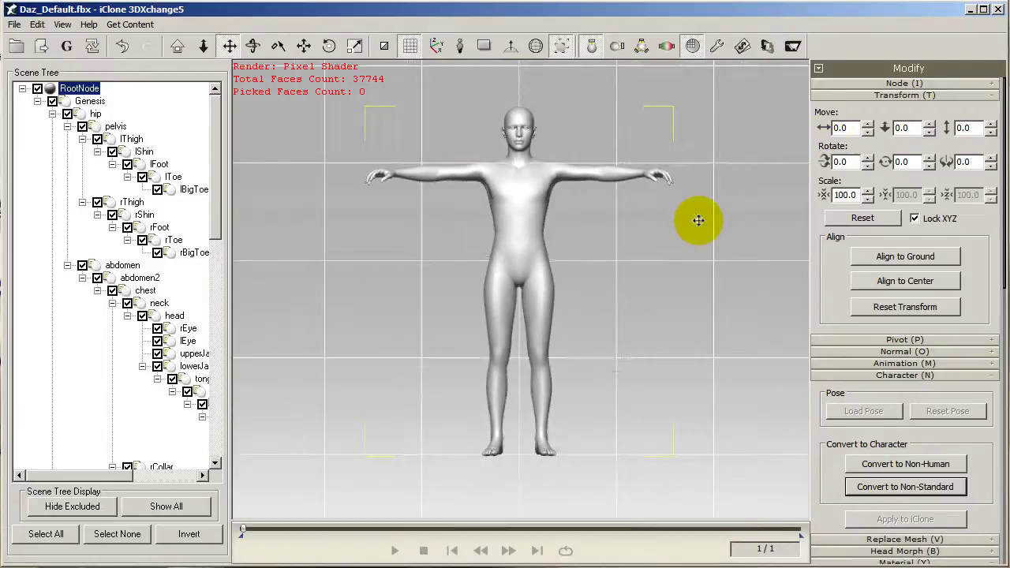
# Start converting the model to a non-standard character and apply the Daz4 Genesis bone mapping preset
pyautogui.click(884, 488)
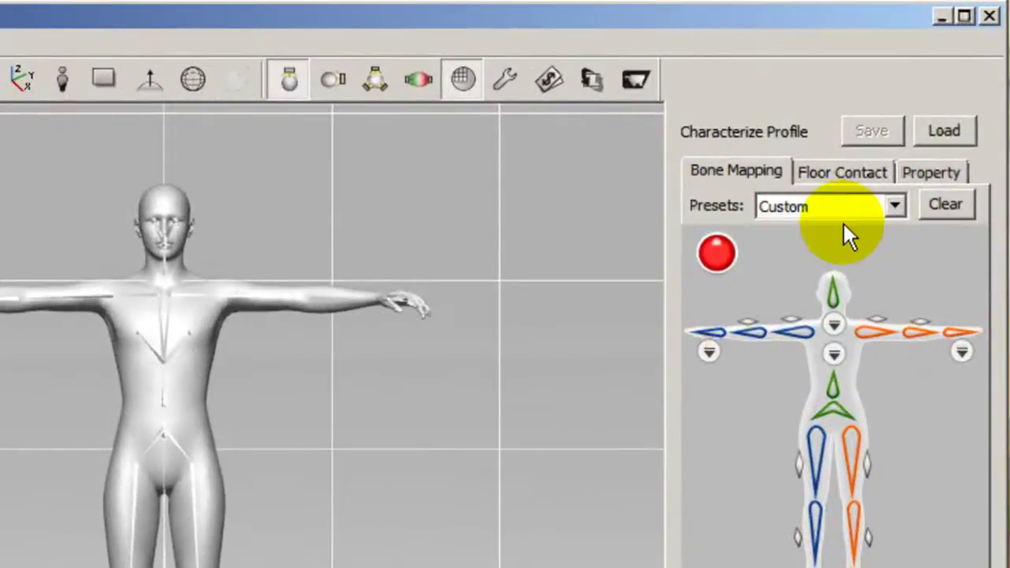
pyautogui.click(894, 206)
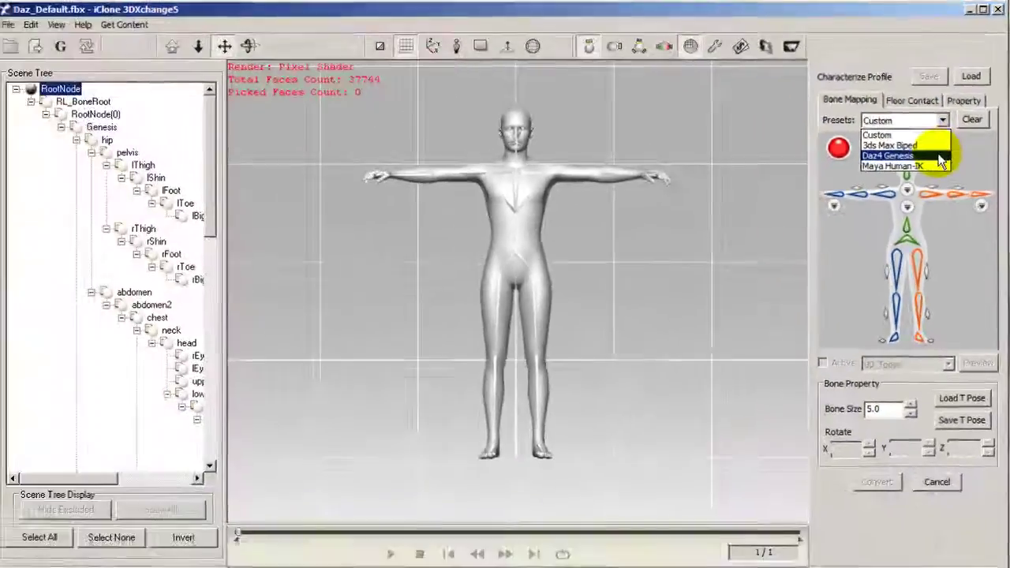
pyautogui.click(939, 157)
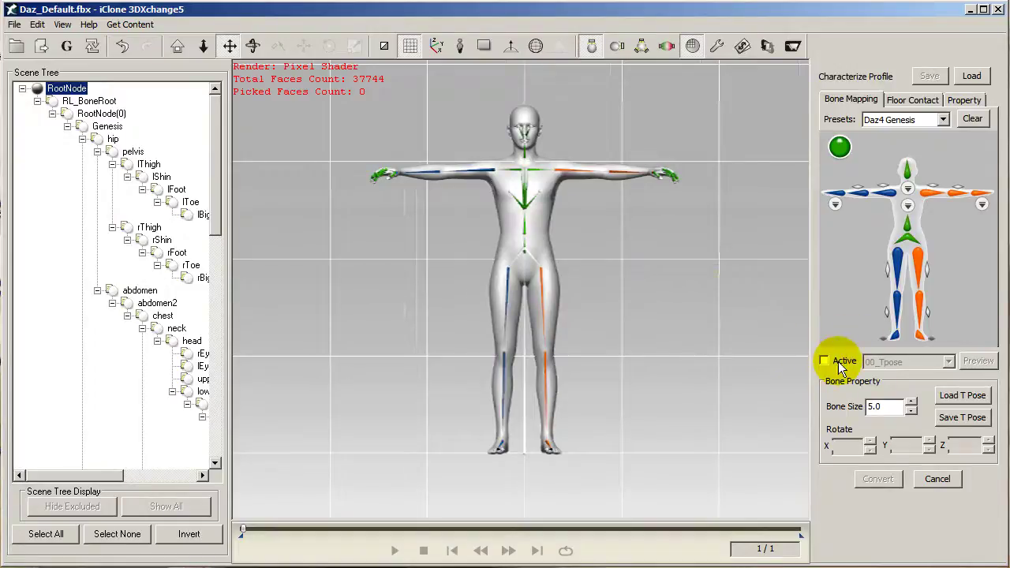
# Examine the mapped skeleton using the preset camera views and a close front view of the leg bones
pyautogui.click(62, 24)
pyautogui.moveTo(64, 120)
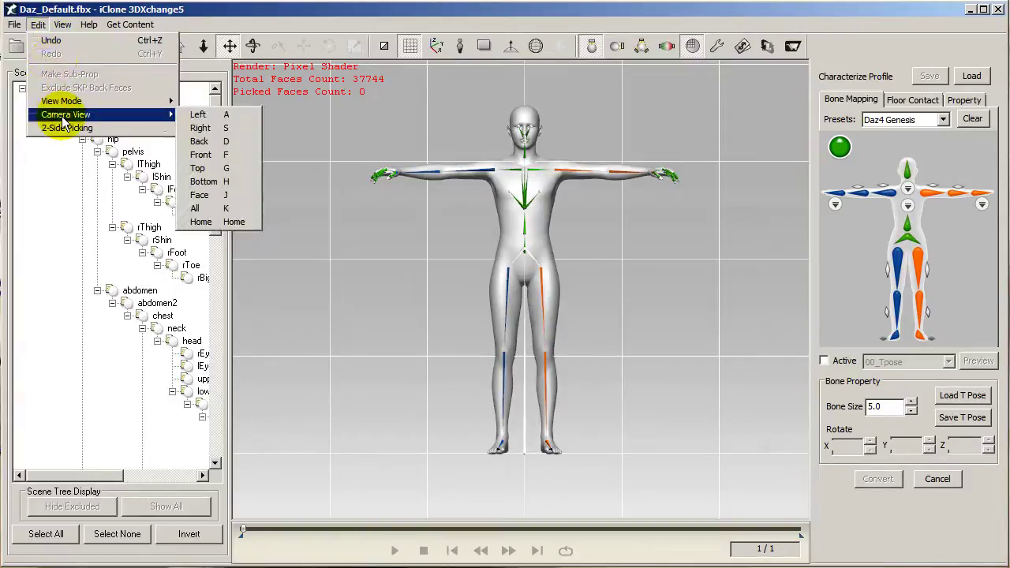
pyautogui.click(202, 128)
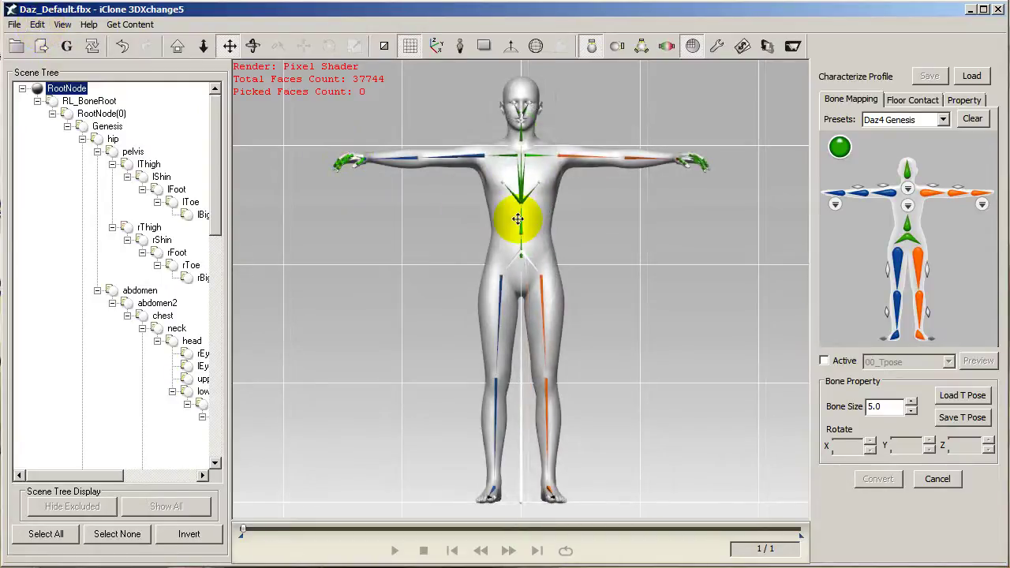
pyautogui.scroll(5, 597, 275)
pyautogui.scroll(1, 638, 265)
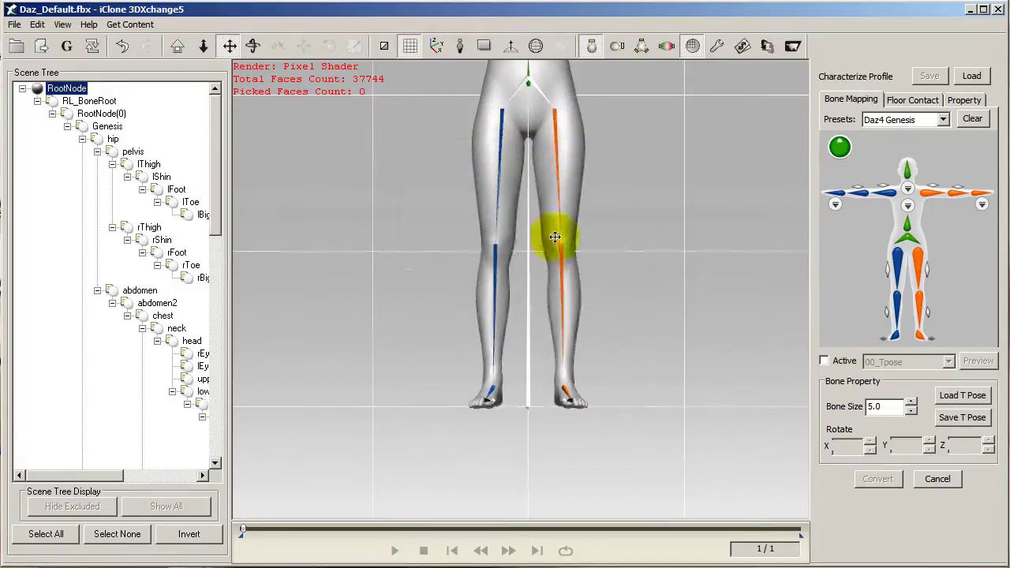
pyautogui.moveTo(666, 161); pyautogui.dragTo(648, 188)
pyautogui.moveTo(647, 188); pyautogui.dragTo(640, 209, button='middle')
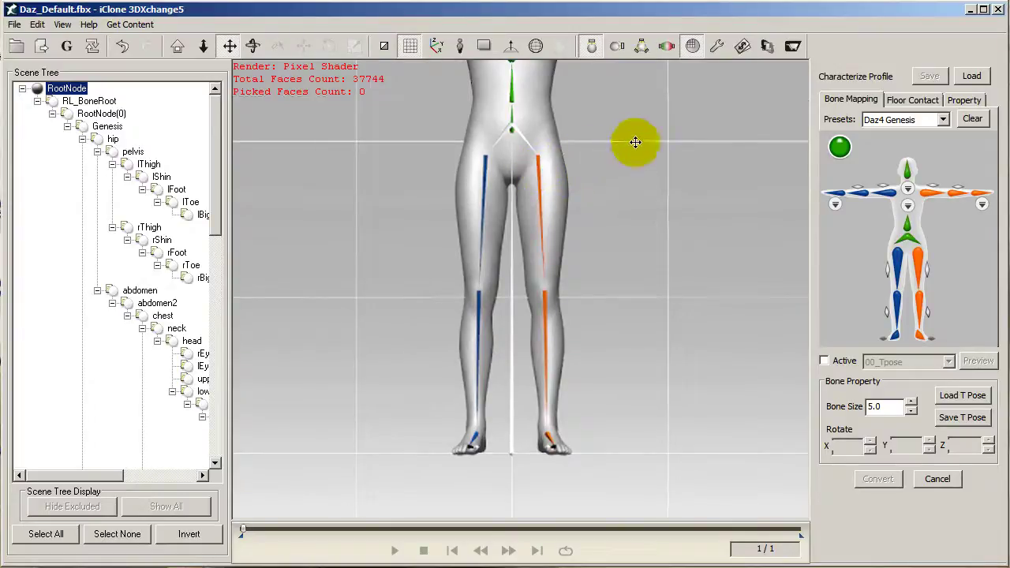
# Configure the preferences so that Angle Snap is enabled with a value of 1
pyautogui.click(718, 49)
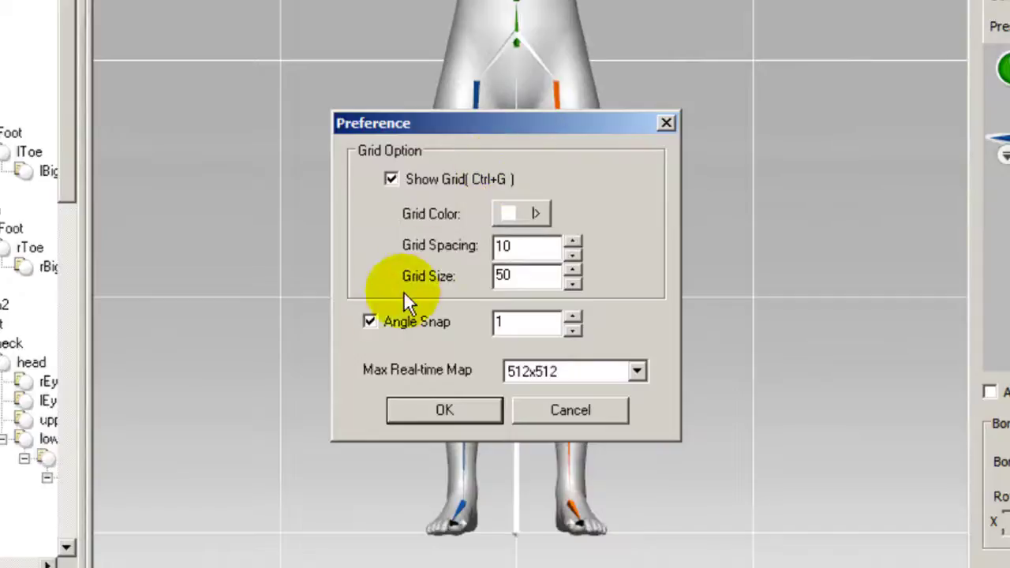
pyautogui.click(368, 322)
pyautogui.click(368, 321)
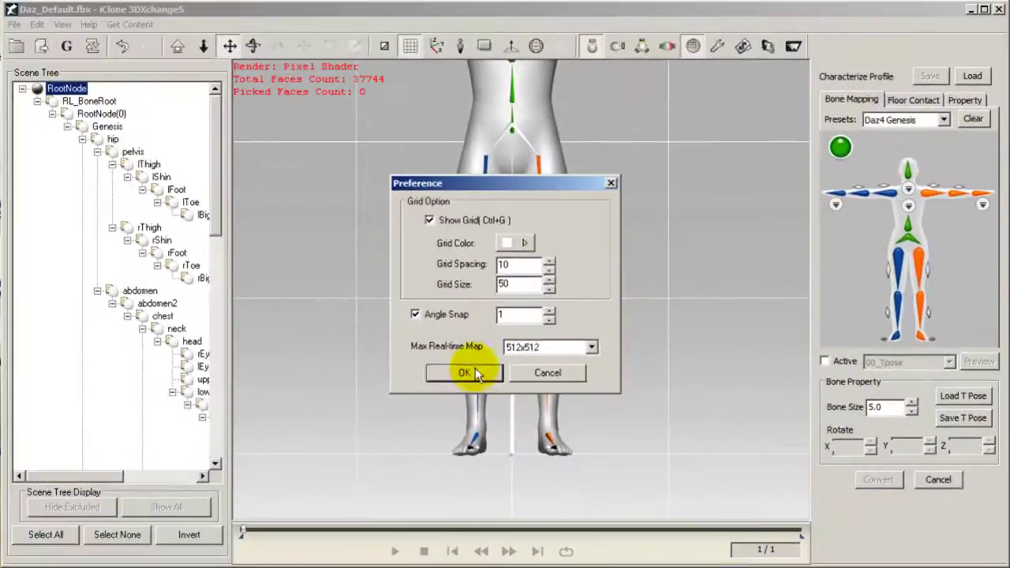
pyautogui.click(445, 410)
# Straighten both thigh bones to the vertical axis by rotating lThigh to Z 359 and rThigh to Z 1
pyautogui.click(541, 169)
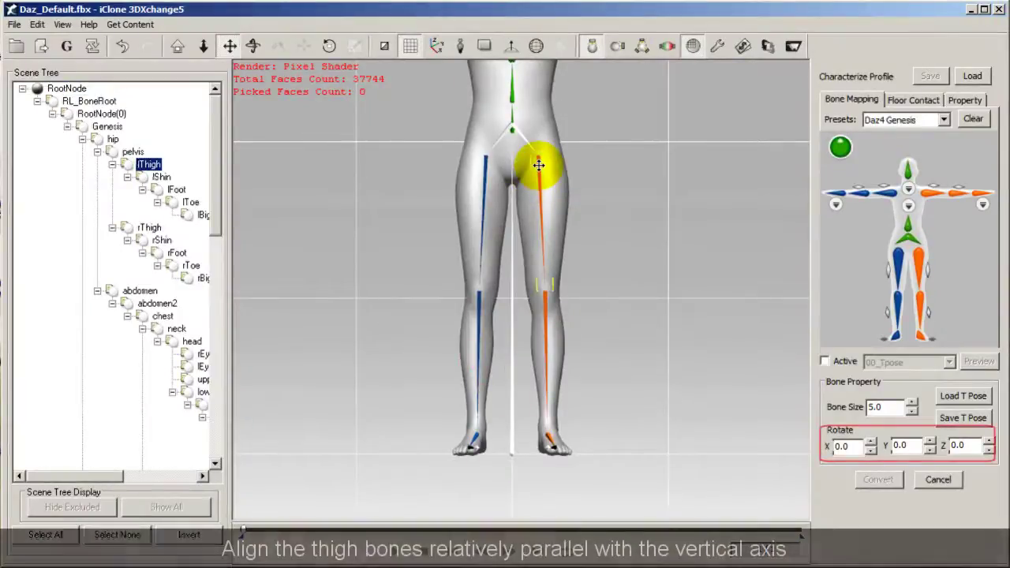
pyautogui.press('e')
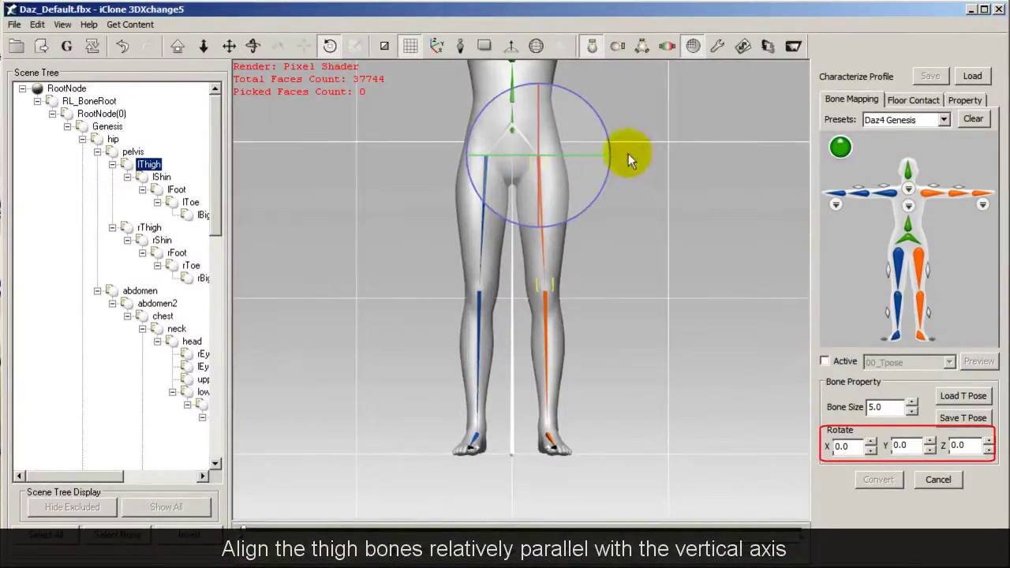
pyautogui.moveTo(608, 141); pyautogui.dragTo(608, 143)
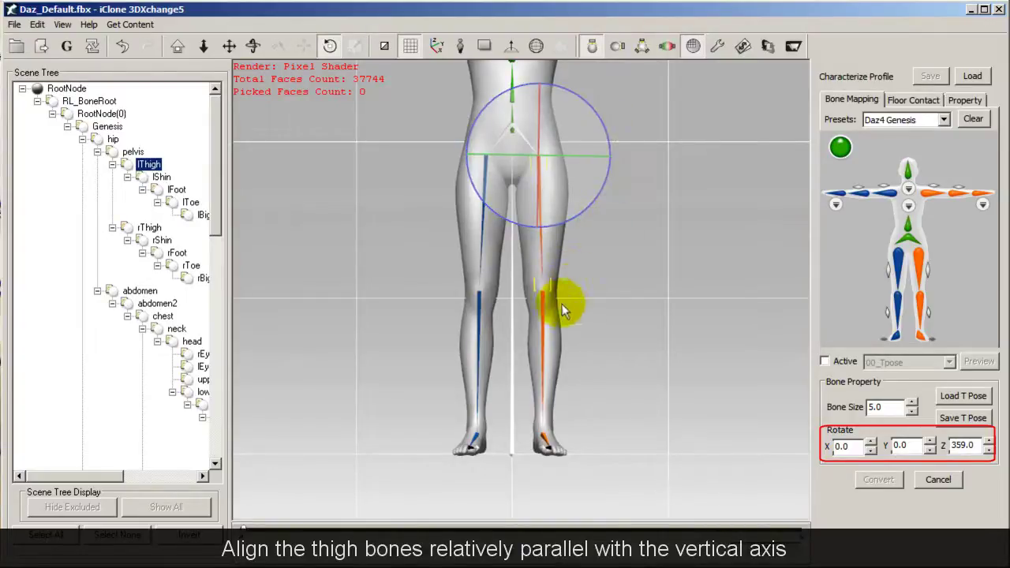
pyautogui.click(488, 169)
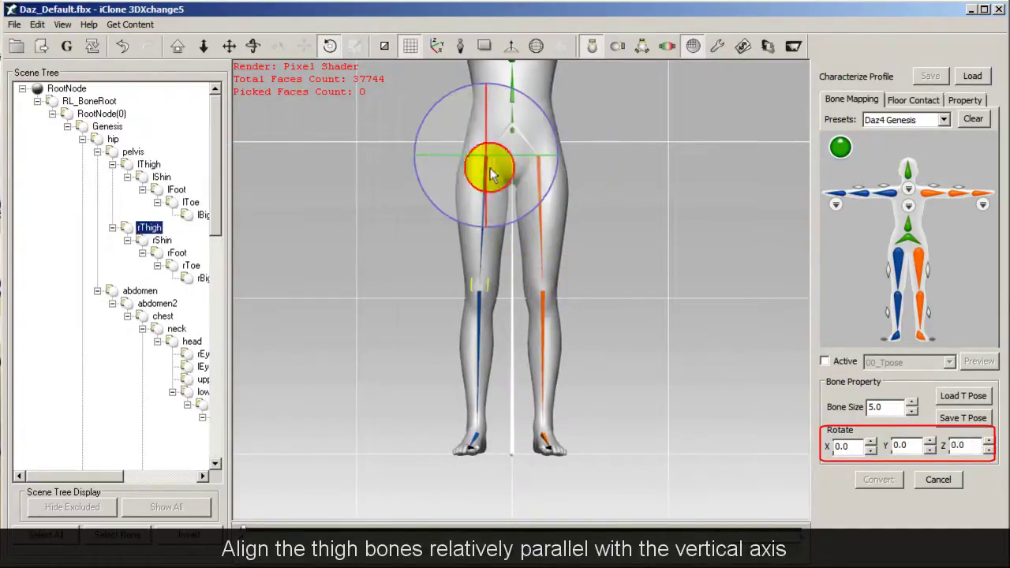
pyautogui.moveTo(558, 127); pyautogui.dragTo(555, 131)
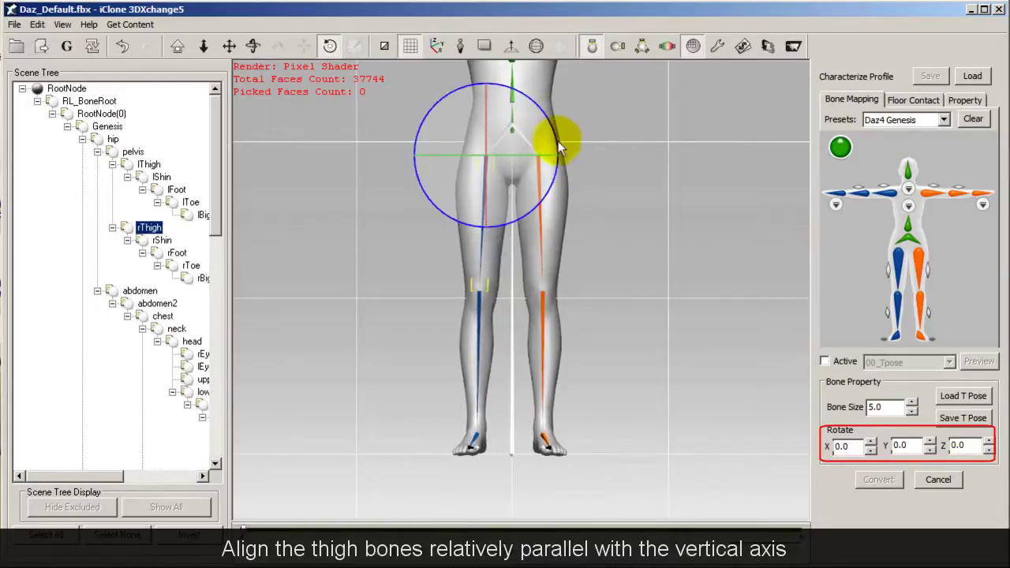
pyautogui.moveTo(556, 138); pyautogui.dragTo(556, 144)
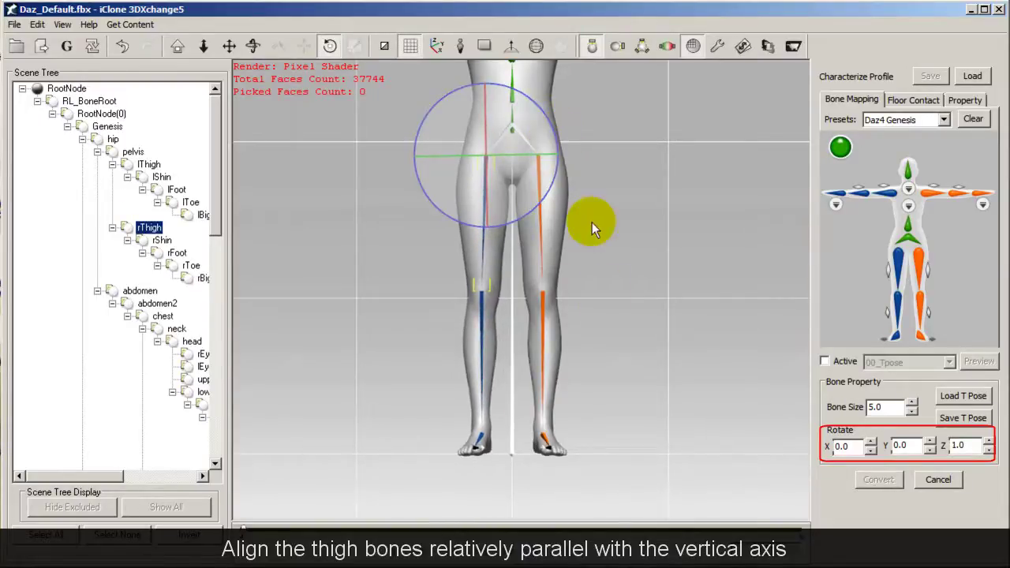
# Rotate the left foot bone to Y 350 so the foot points straight forward
pyautogui.moveTo(610, 325)
pyautogui.mouseDown(button='middle')
pyautogui.moveTo(604, 248)
pyautogui.moveTo(613, 238)
pyautogui.mouseUp(button='middle')
pyautogui.scroll(3, 614, 238)
pyautogui.click(557, 359)
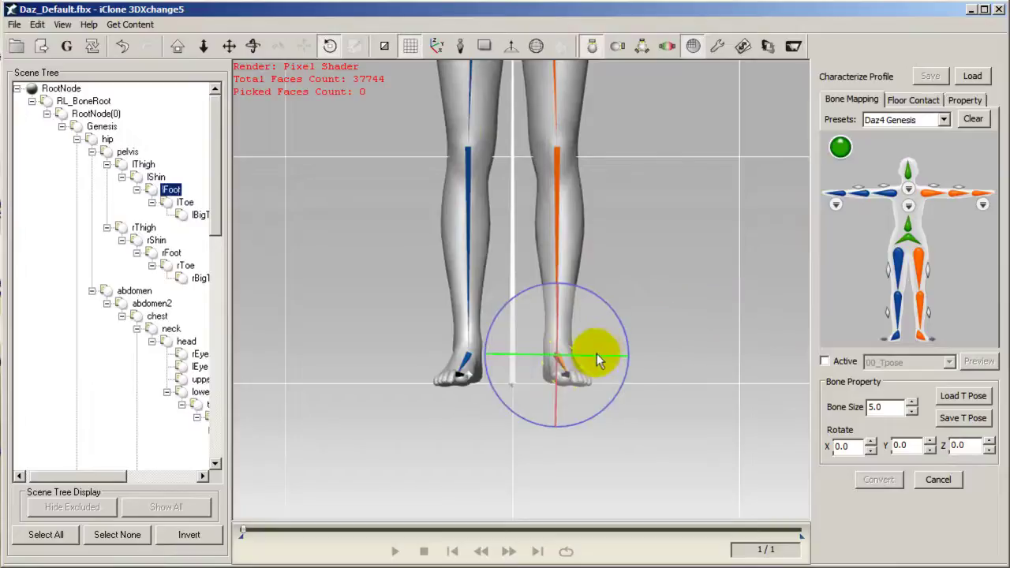
pyautogui.moveTo(597, 357); pyautogui.dragTo(589, 364)
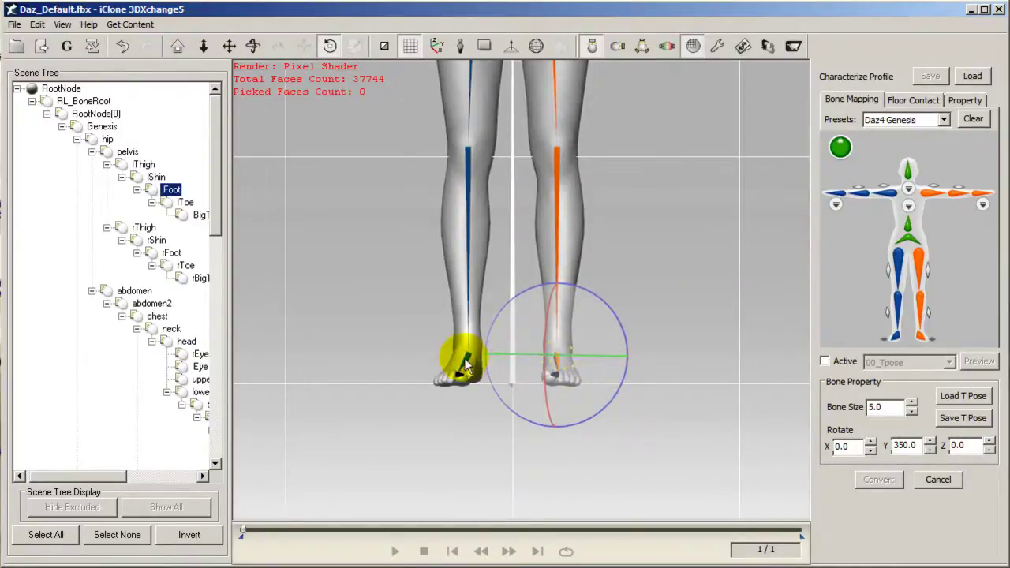
# Rotate the right foot bone to point forward, and tilt the left foot bone to X 359.6, Z 2
pyautogui.click(473, 362)
pyautogui.moveTo(475, 364); pyautogui.dragTo(535, 334)
pyautogui.click(552, 359)
pyautogui.moveTo(617, 333); pyautogui.dragTo(620, 328)
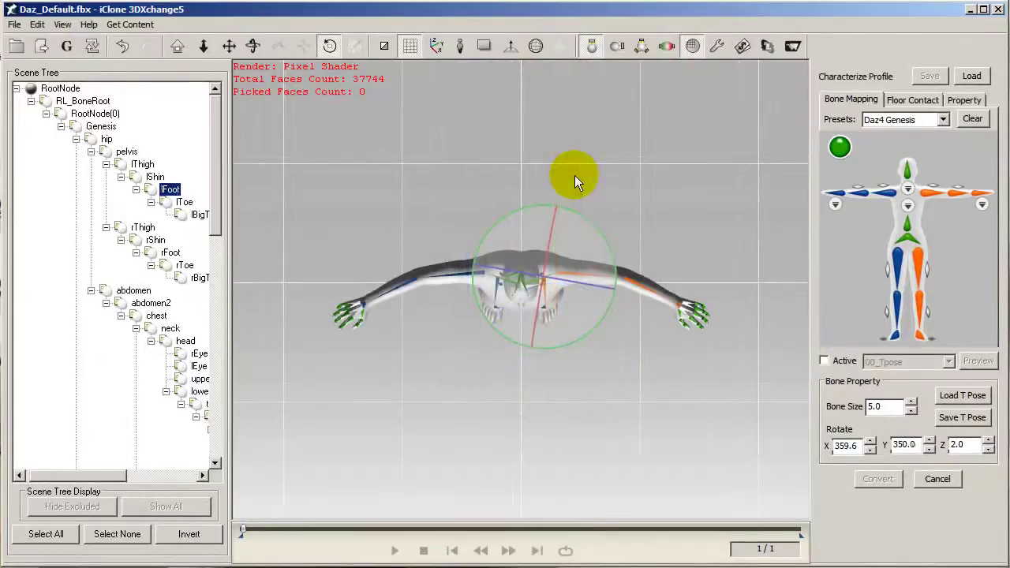
# Align the left upper arm with the horizontal axis in the Top view by rotating lShldr to Y 4
pyautogui.scroll(3, 643, 188)
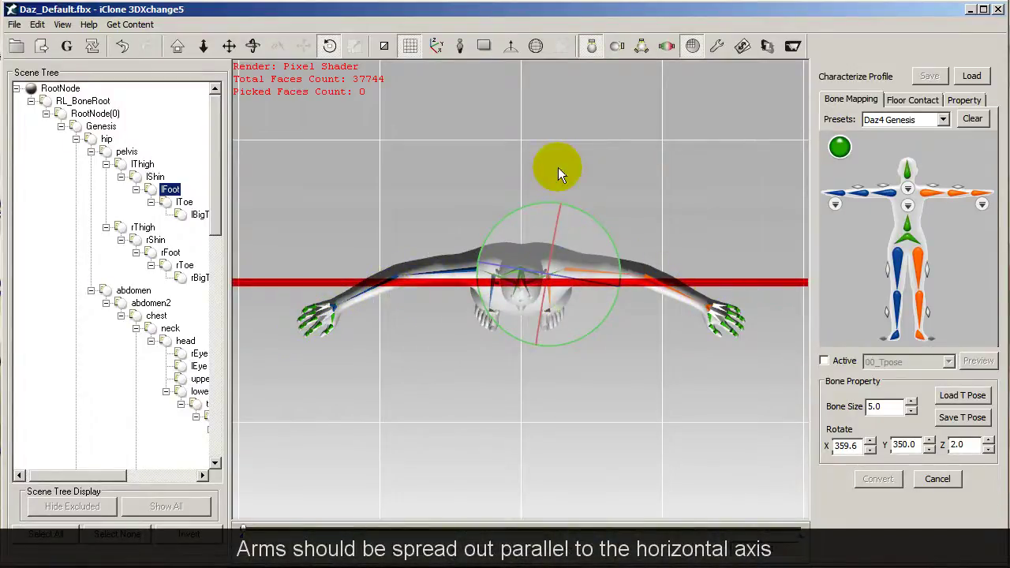
pyautogui.click(576, 276)
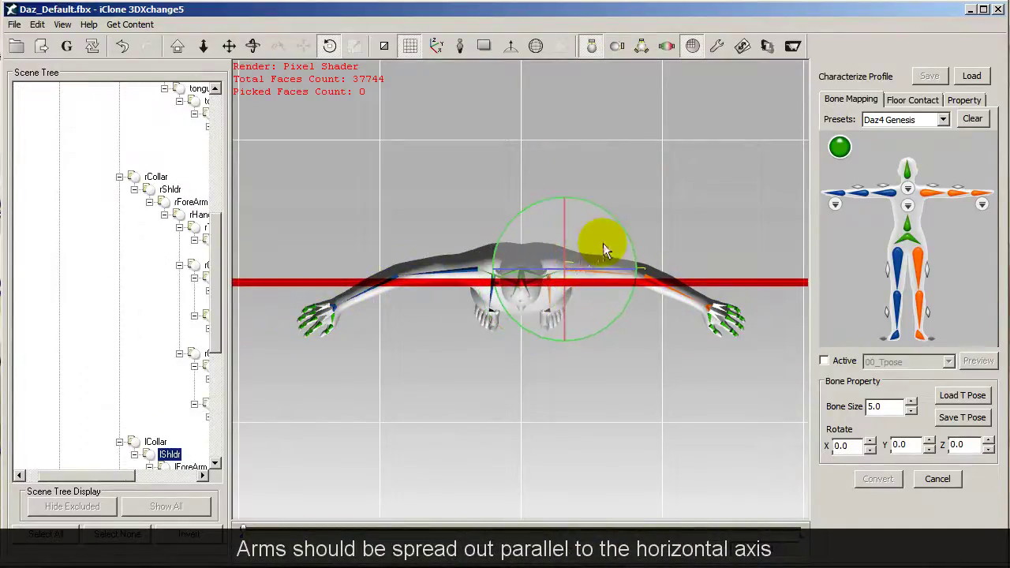
pyautogui.moveTo(625, 239); pyautogui.dragTo(623, 237)
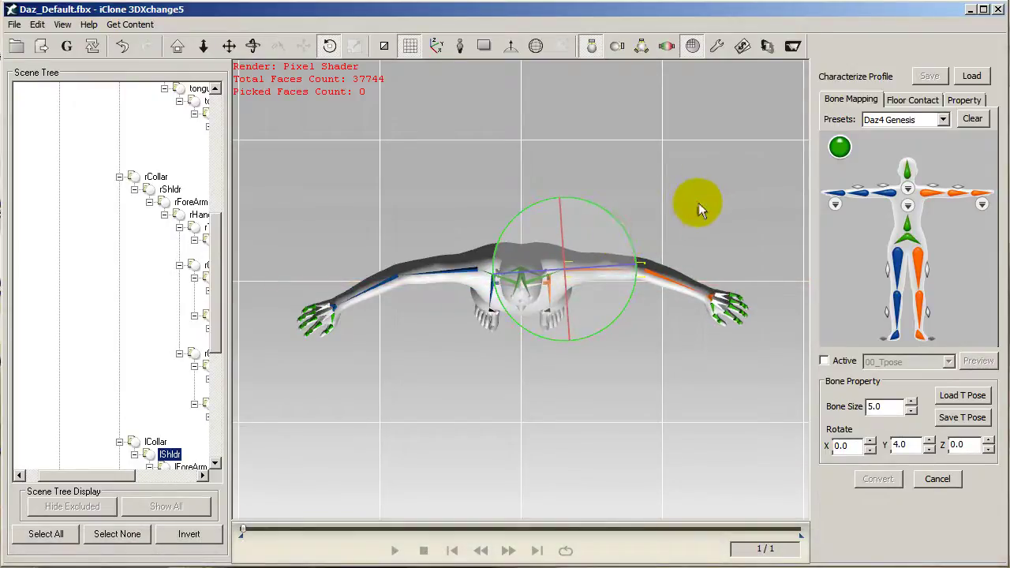
# Rotate the left forearm bone backward until it lines up with the upper arm along the horizontal axis
pyautogui.moveTo(698, 207); pyautogui.dragTo(577, 211, button='middle')
pyautogui.scroll(2, 577, 211)
pyautogui.scroll(3, 577, 210)
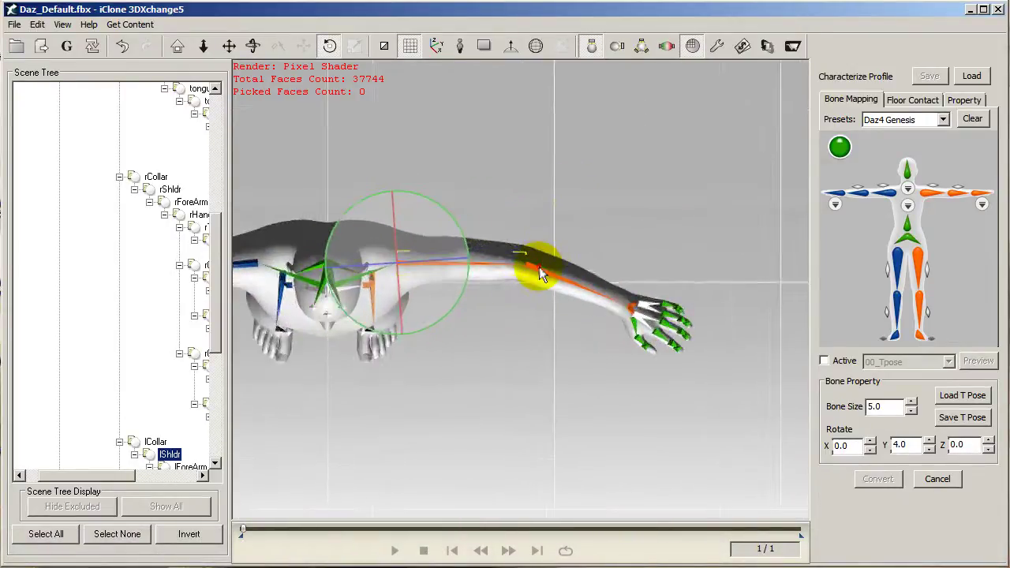
pyautogui.click(539, 267)
pyautogui.moveTo(590, 236); pyautogui.dragTo(590, 214)
# Align the right upper arm with the horizontal axis by rotating rShldr to Y 356
pyautogui.moveTo(442, 305); pyautogui.dragTo(764, 292, button='middle')
pyautogui.click(529, 261)
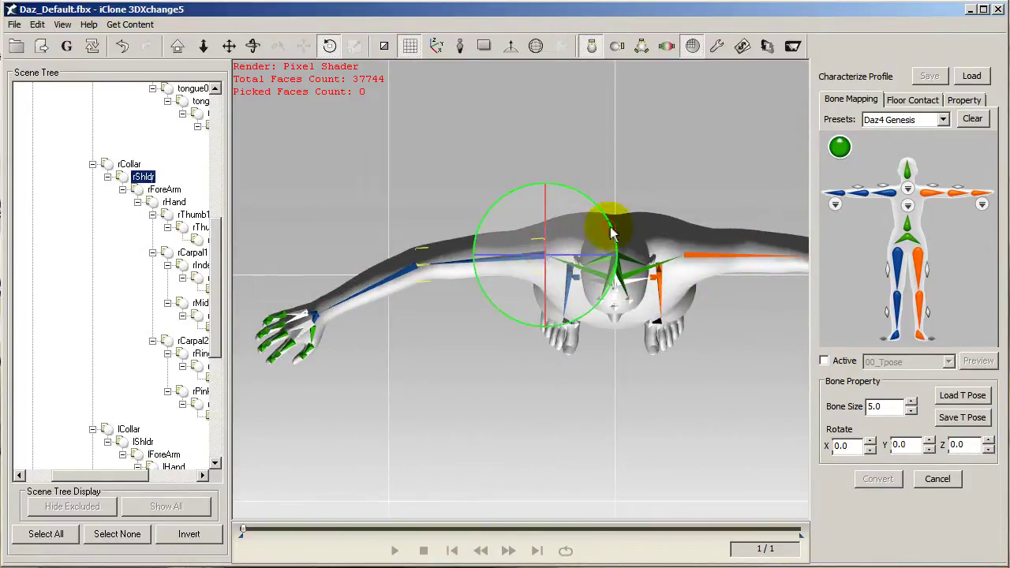
pyautogui.moveTo(604, 225)
pyautogui.mouseDown()
pyautogui.moveTo(612, 237)
pyautogui.moveTo(598, 232)
pyautogui.mouseUp()
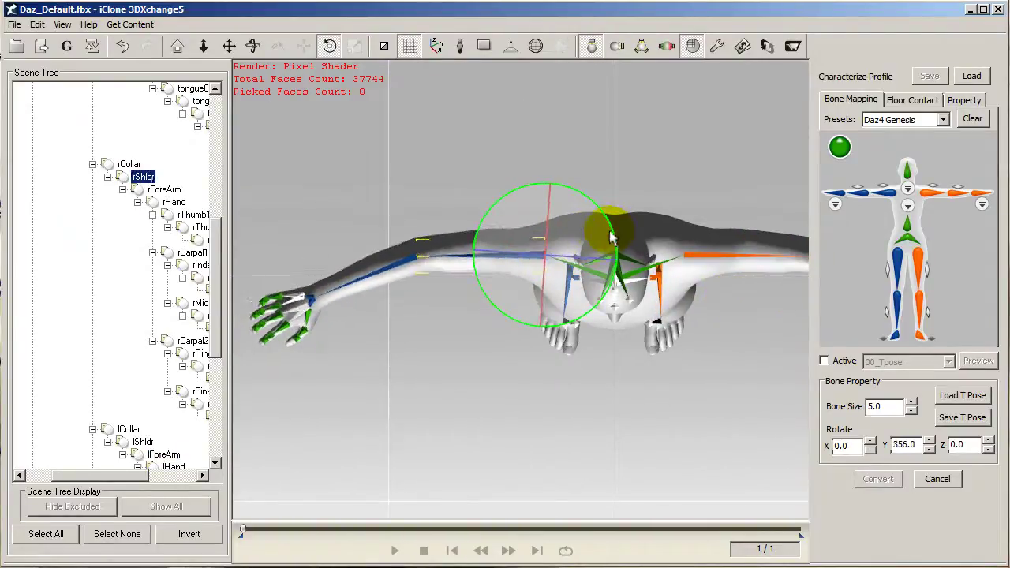
# Rotate the right forearm bone to Y 340 to straighten the arm, and return to the Front view
pyautogui.click(405, 267)
pyautogui.moveTo(479, 225)
pyautogui.mouseDown()
pyautogui.moveTo(486, 251)
pyautogui.moveTo(486, 239)
pyautogui.mouseUp()
pyautogui.moveTo(614, 285); pyautogui.dragTo(545, 252, button='middle')
pyautogui.scroll(-2, 545, 253)
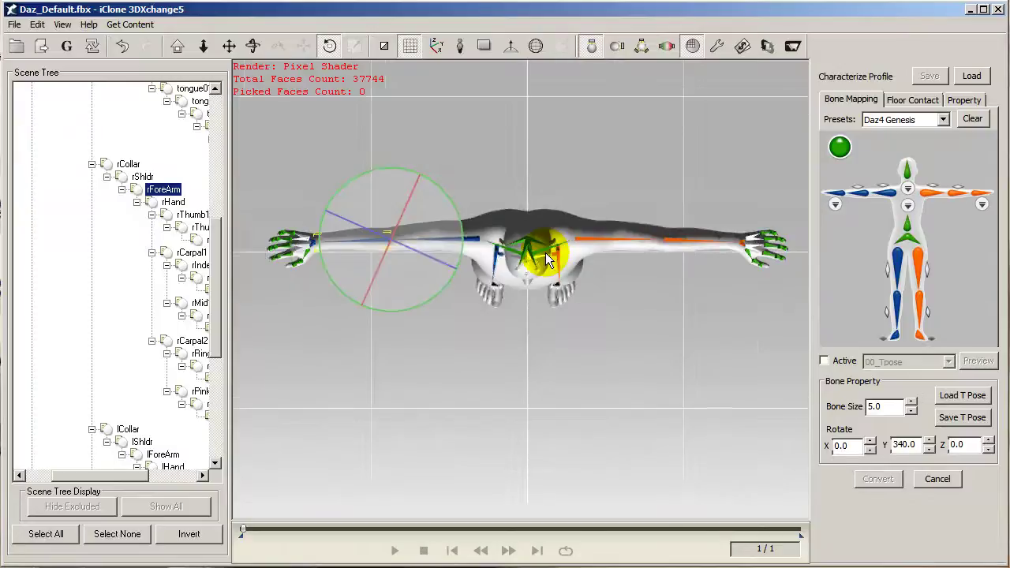
pyautogui.press('f')
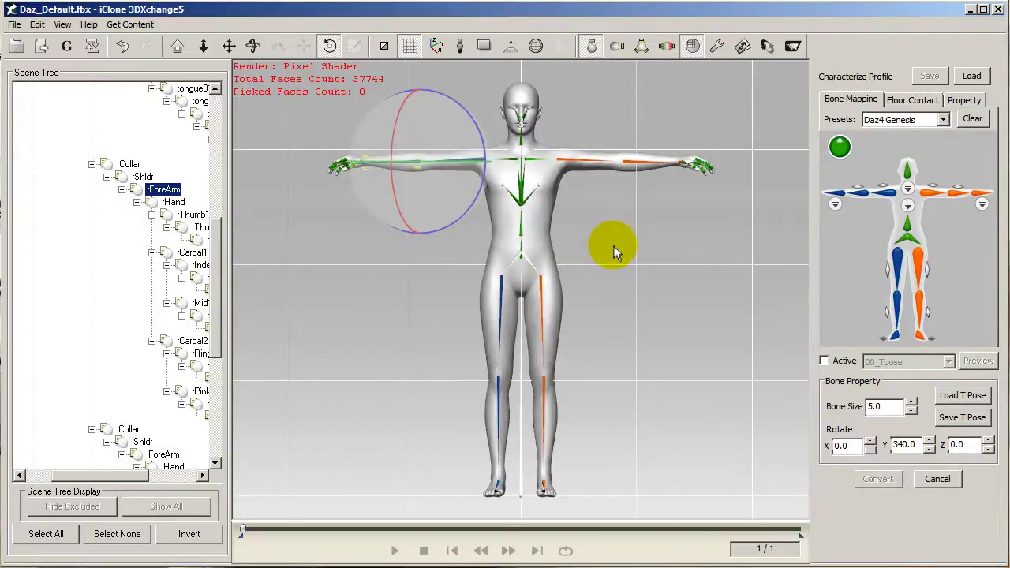
# Activate the motion preview on the character and play the Basic Walk motion to check the arms and shoulders
pyautogui.click(655, 247)
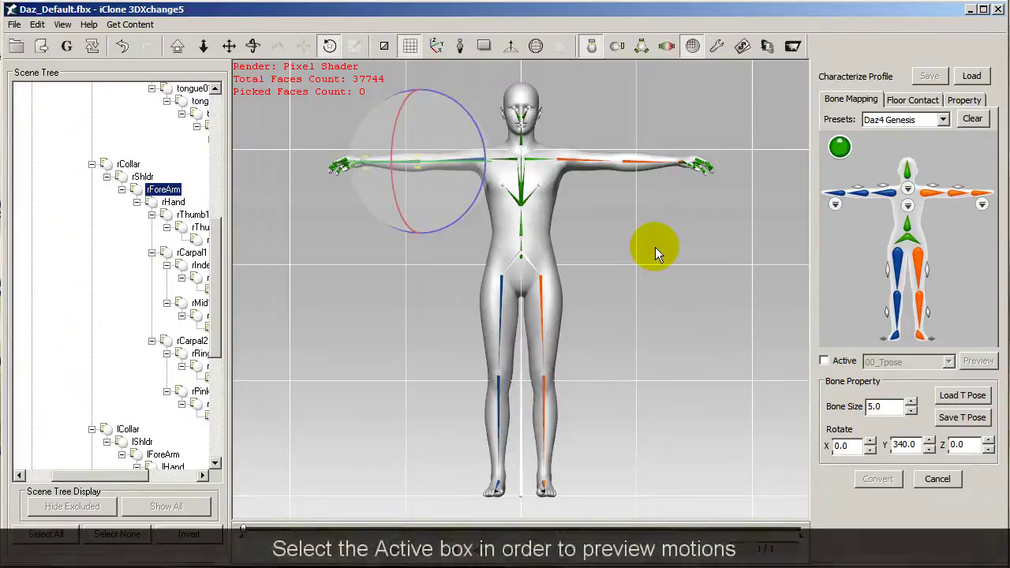
pyautogui.click(825, 362)
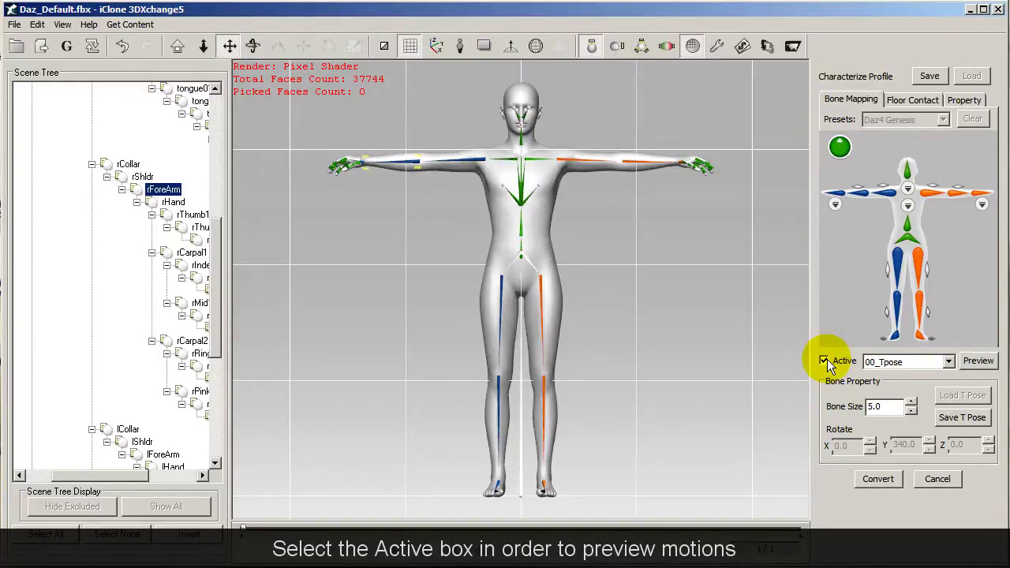
pyautogui.click(947, 361)
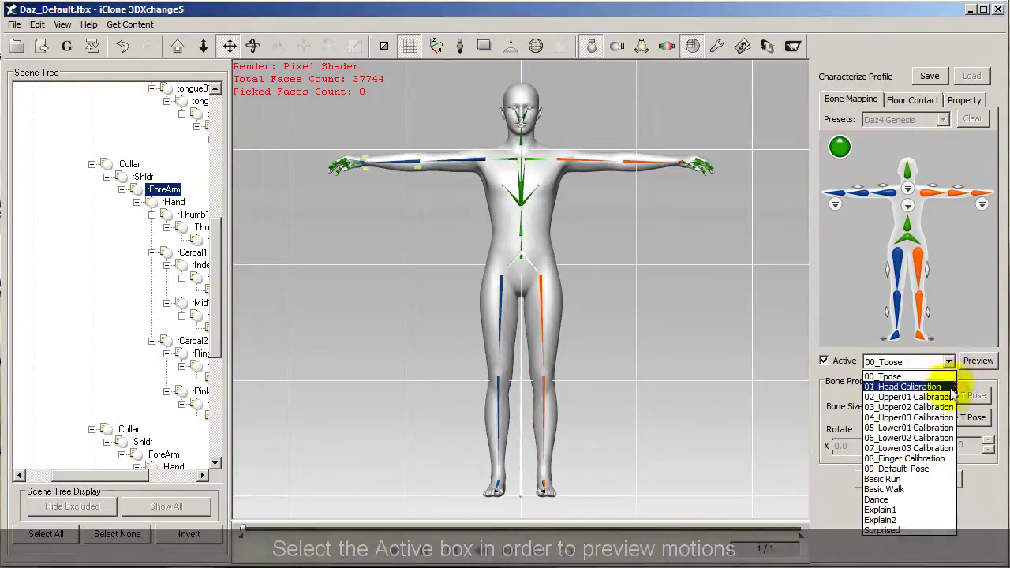
pyautogui.click(937, 487)
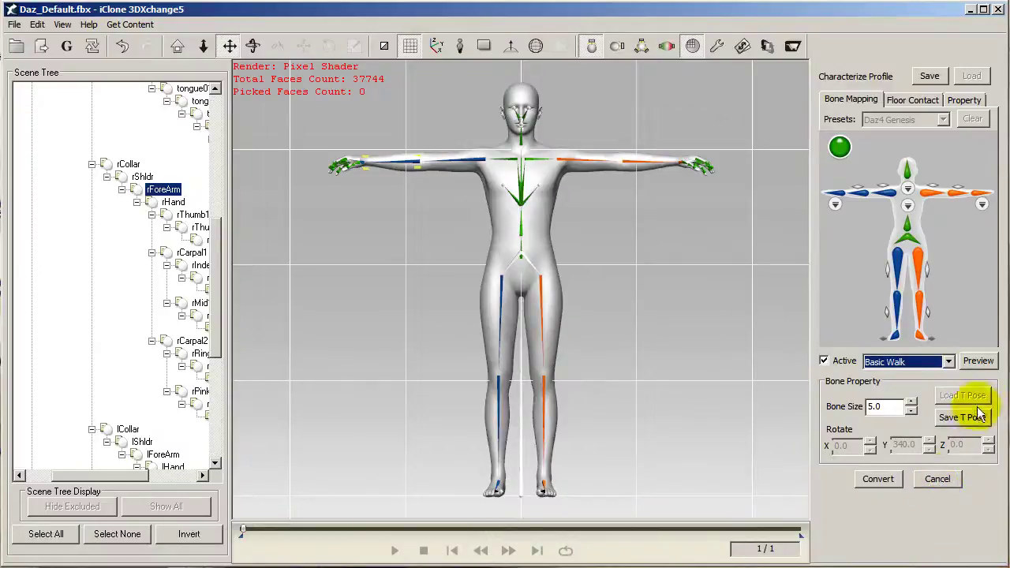
pyautogui.click(977, 363)
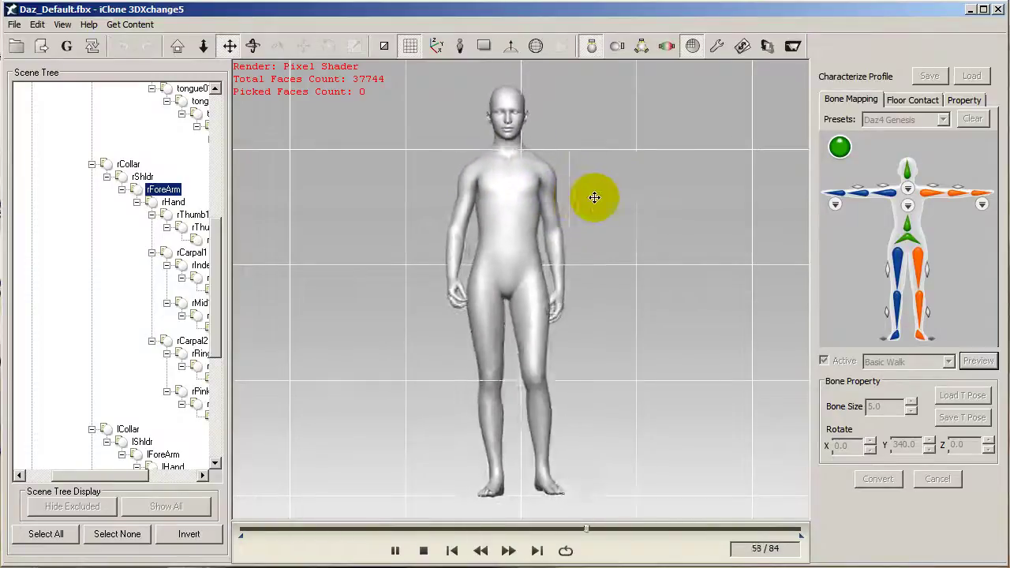
pyautogui.press('space')
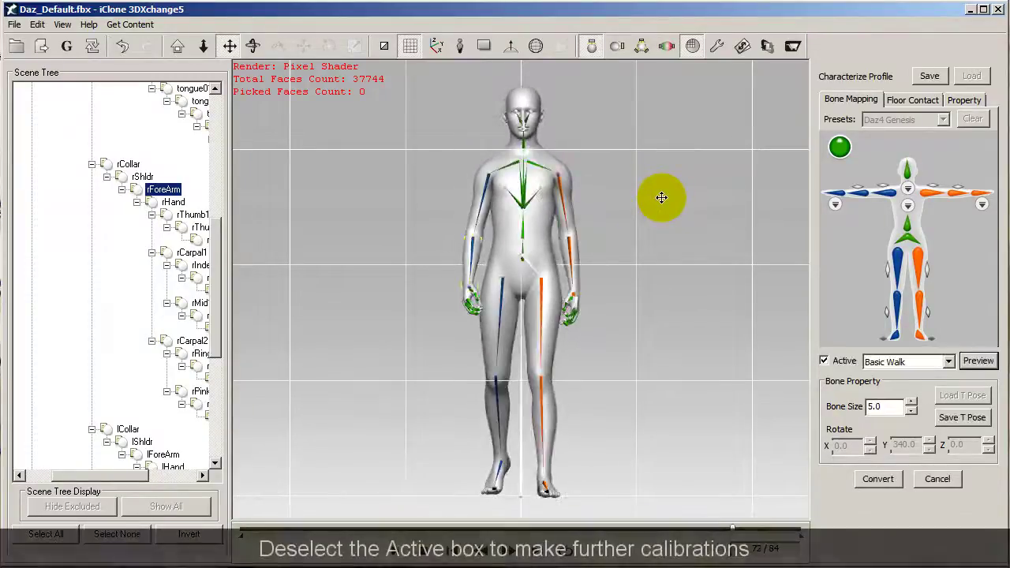
# Deactivate the motion preview, raise the left clavicle bone lCollar, and level the left arm again by rotating lShldr by -10 in Z
pyautogui.click(825, 361)
pyautogui.moveTo(591, 203); pyautogui.dragTo(576, 328)
pyautogui.scroll(1, 563, 303)
pyautogui.scroll(5, 562, 302)
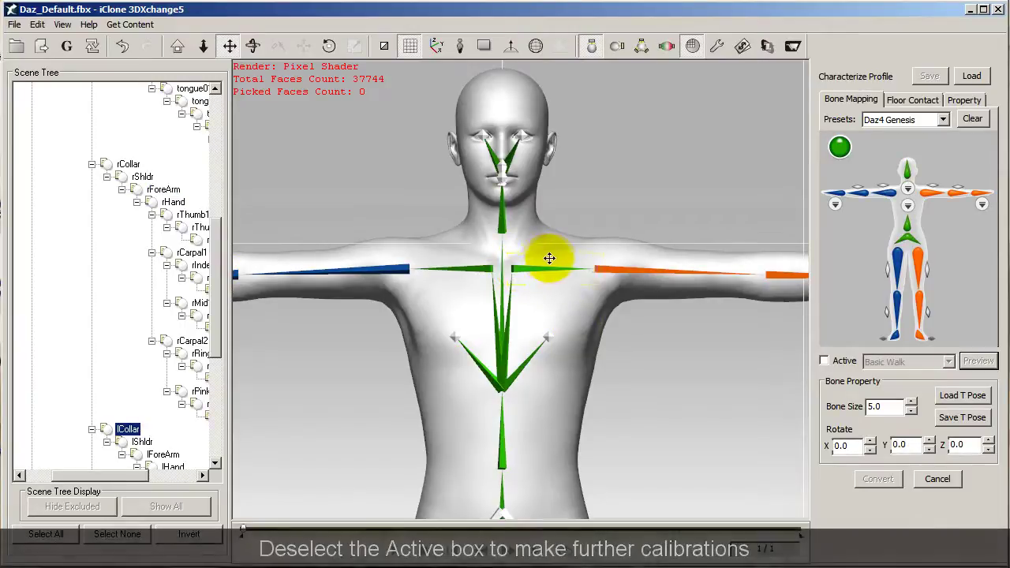
pyautogui.press('e')
pyautogui.moveTo(573, 239); pyautogui.dragTo(572, 230)
pyautogui.click(613, 257)
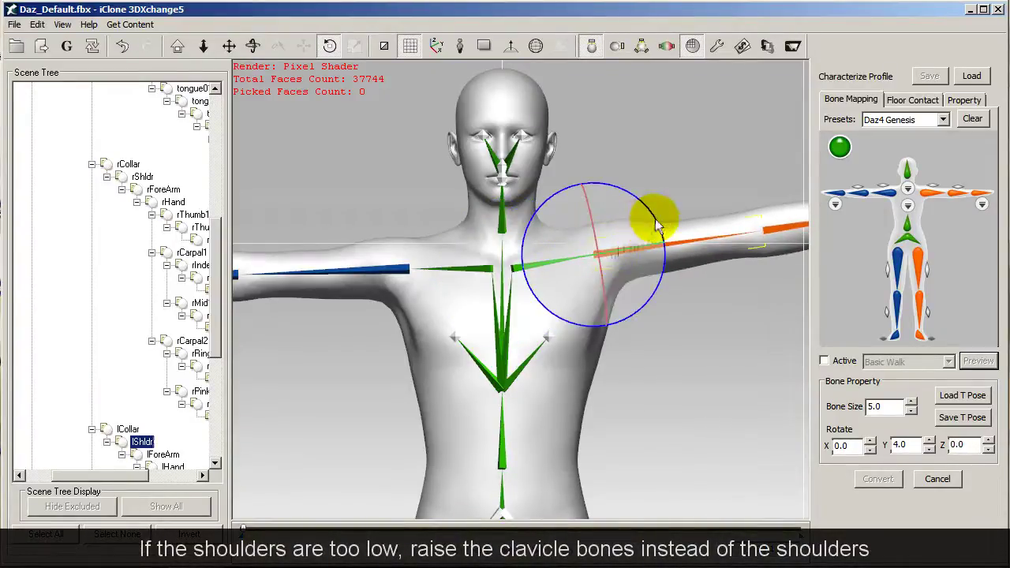
pyautogui.moveTo(657, 224); pyautogui.dragTo(663, 233)
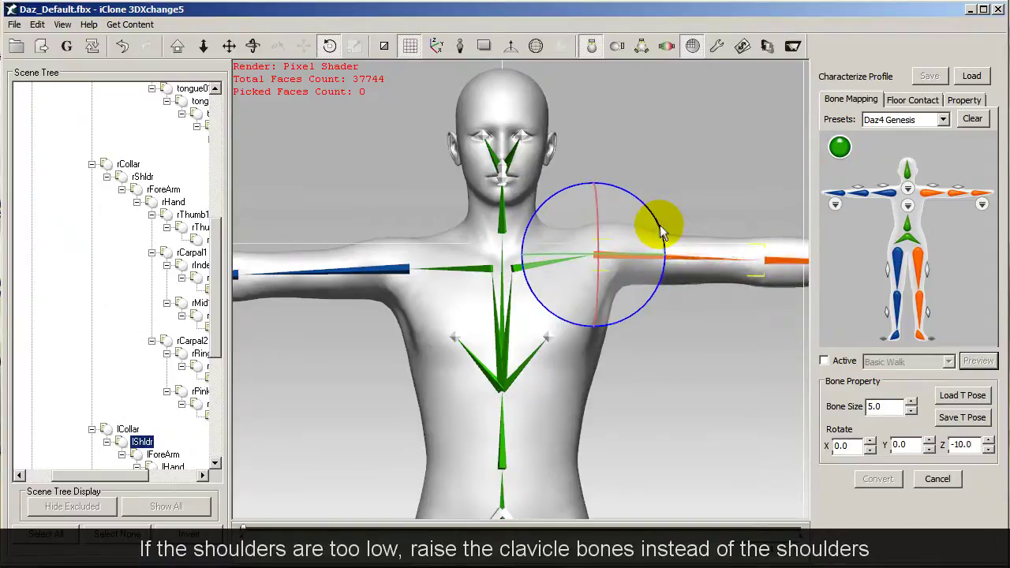
pyautogui.click(397, 270)
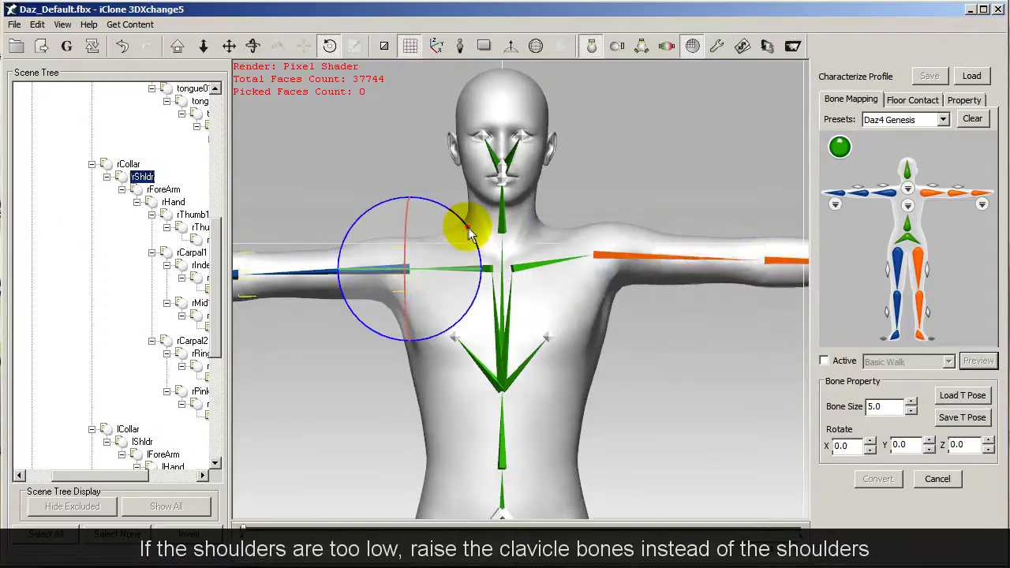
pyautogui.moveTo(469, 231); pyautogui.dragTo(474, 242)
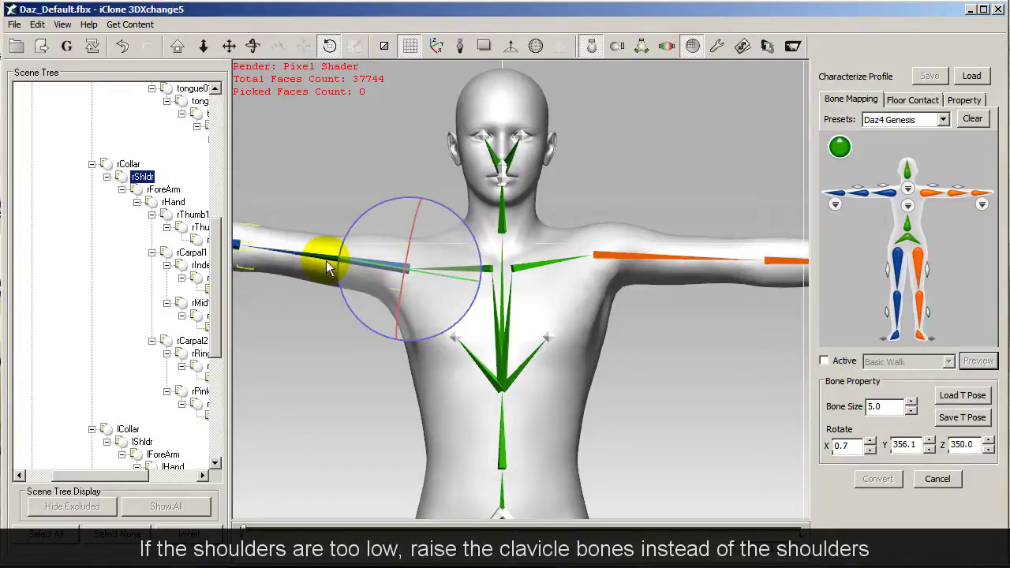
pyautogui.hotkey('ctrl', 'z')
# Raise the right clavicle bone rCollar to match the left, and level the right arm by rotating rShldr to Z 10
pyautogui.click(480, 263)
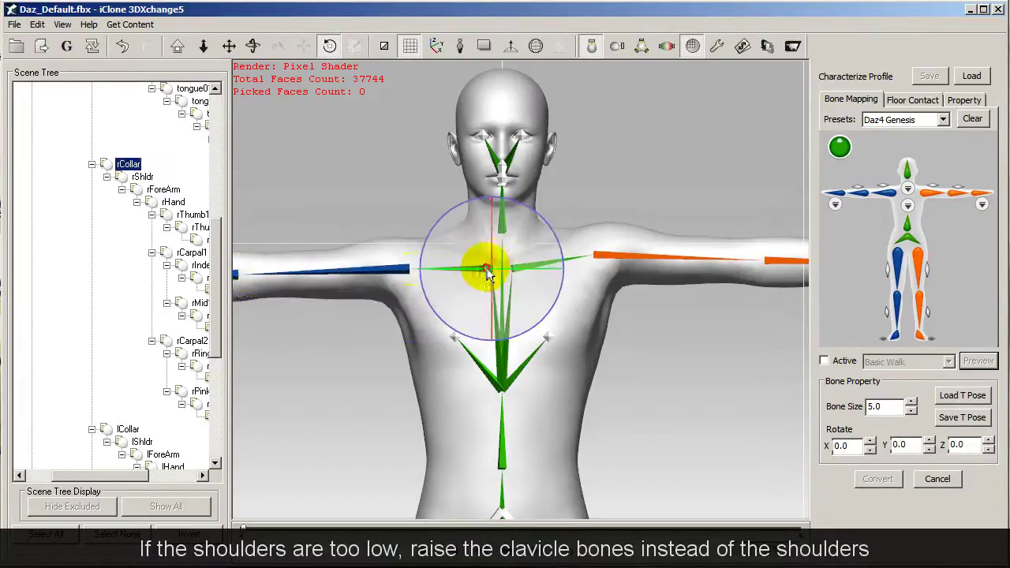
pyautogui.moveTo(555, 241); pyautogui.dragTo(395, 255)
pyautogui.click(402, 255)
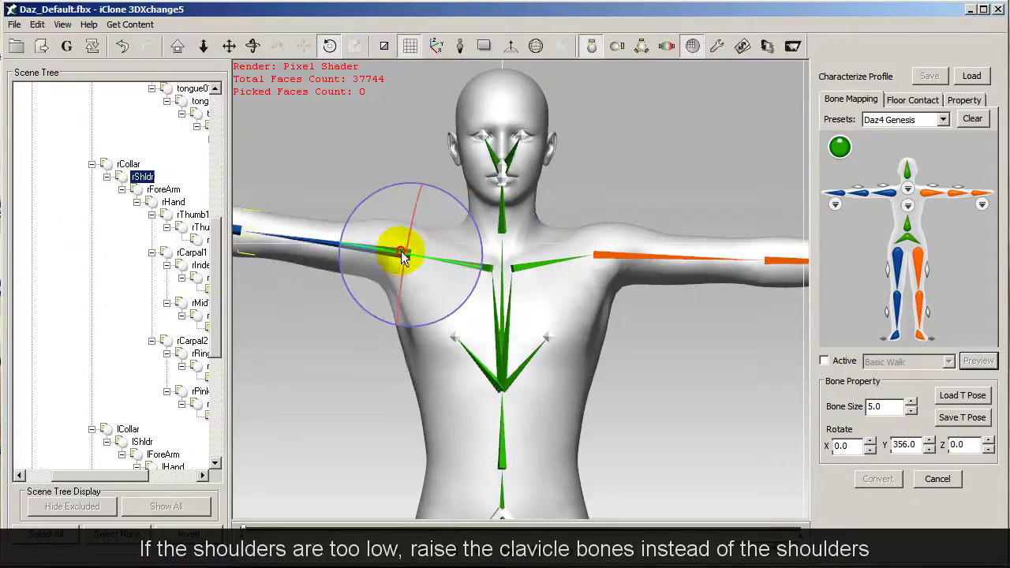
pyautogui.moveTo(475, 232); pyautogui.dragTo(472, 229)
# Reactivate the motion preview, replay Basic Walk to check the shoulders, and deactivate it for further calibration
pyautogui.scroll(-3, 584, 249)
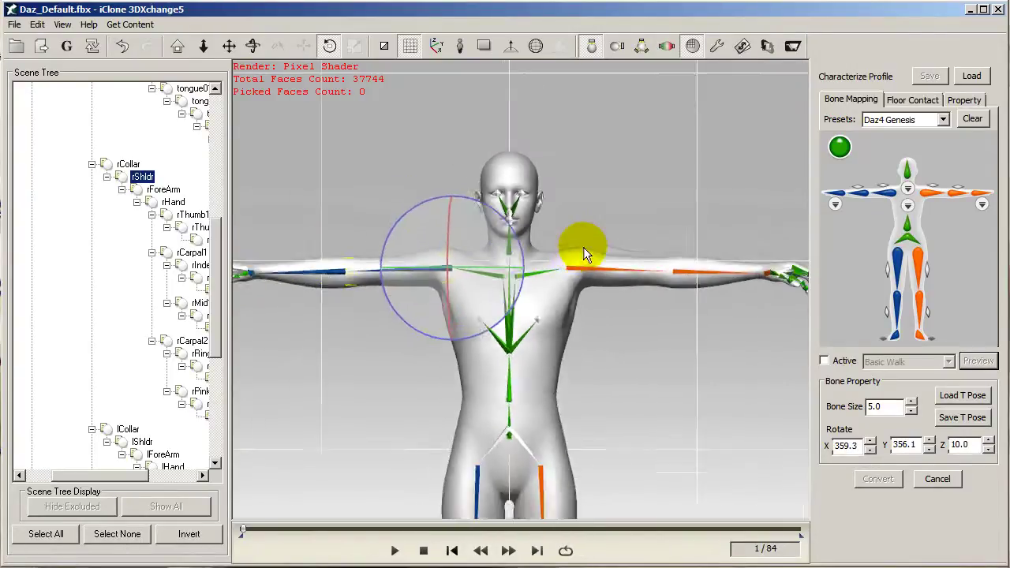
pyautogui.scroll(-3, 586, 236)
pyautogui.scroll(-2, 588, 212)
pyautogui.click(825, 361)
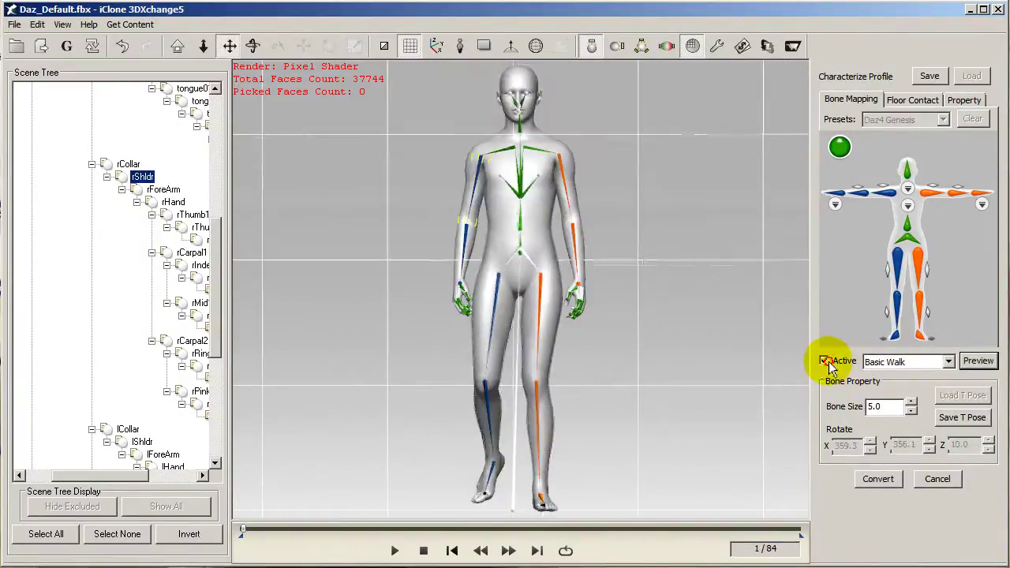
pyautogui.click(978, 361)
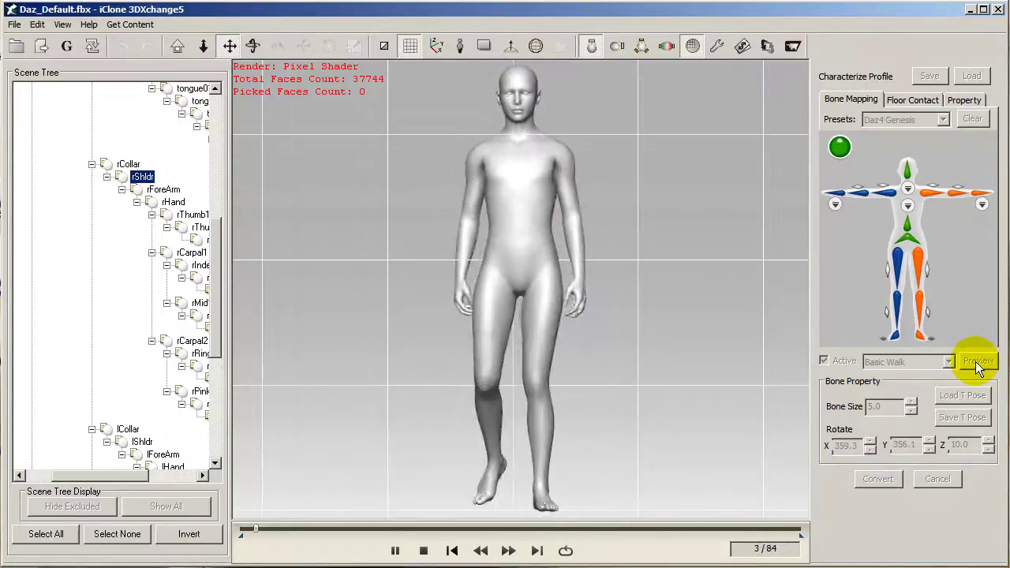
pyautogui.click(423, 550)
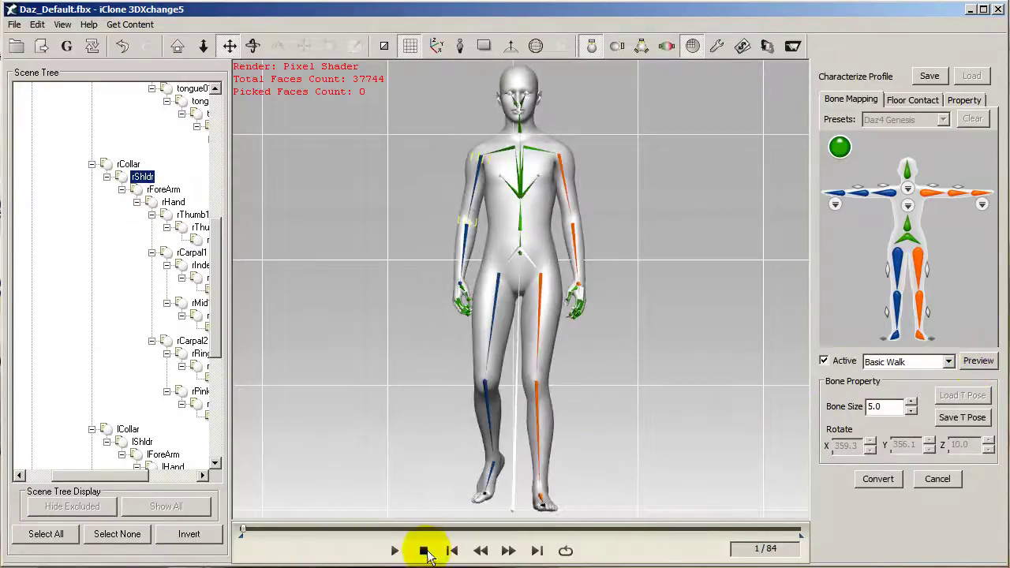
pyautogui.click(947, 362)
pyautogui.click(823, 361)
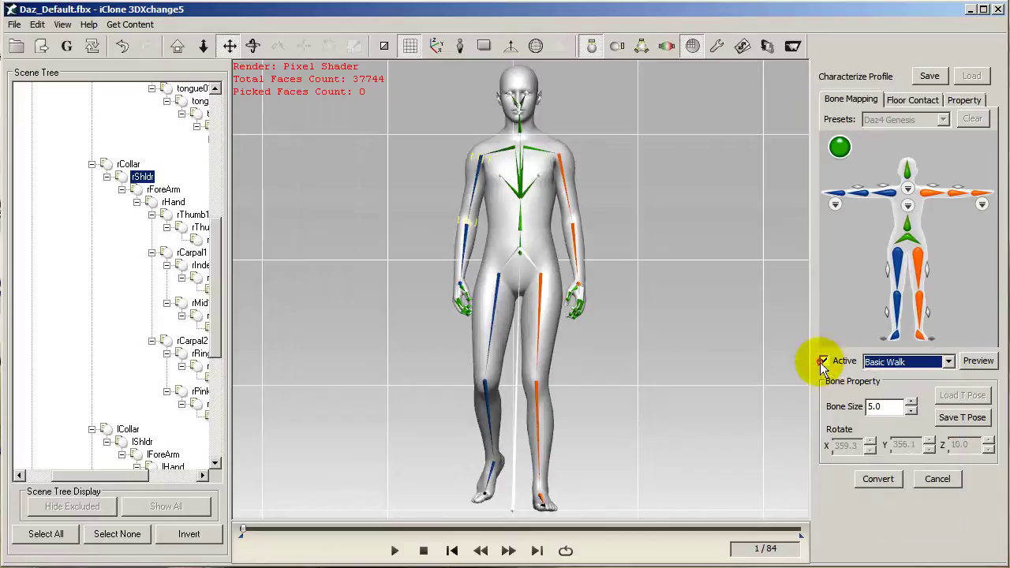
pyautogui.click(823, 361)
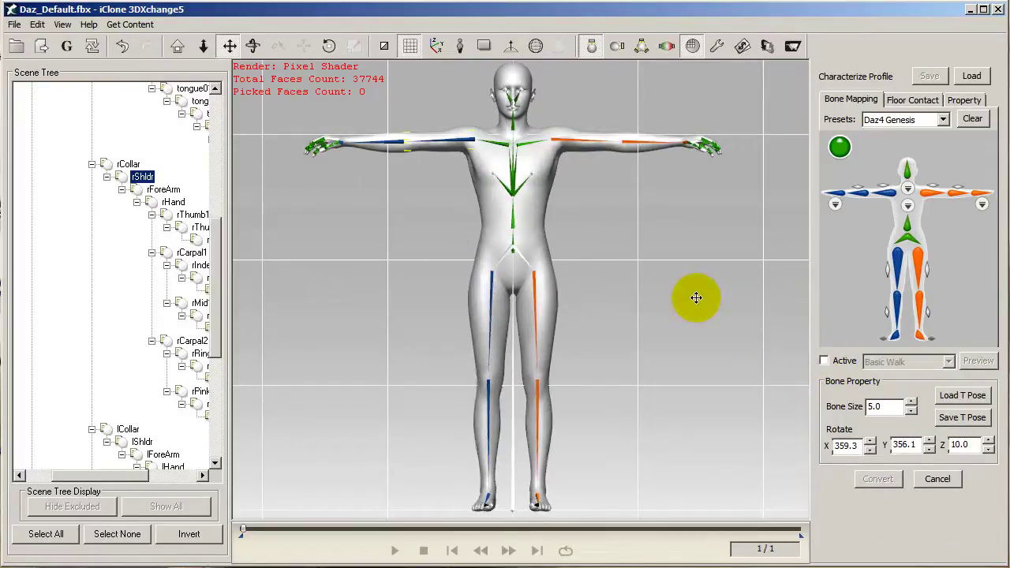
# Flatten the uppermost finger of the left hand by rotating its base bone 21 in Z, its second bone 22, and the base 8 more
pyautogui.moveTo(708, 216); pyautogui.dragTo(541, 381)
pyautogui.scroll(5, 539, 383)
pyautogui.scroll(6, 538, 384)
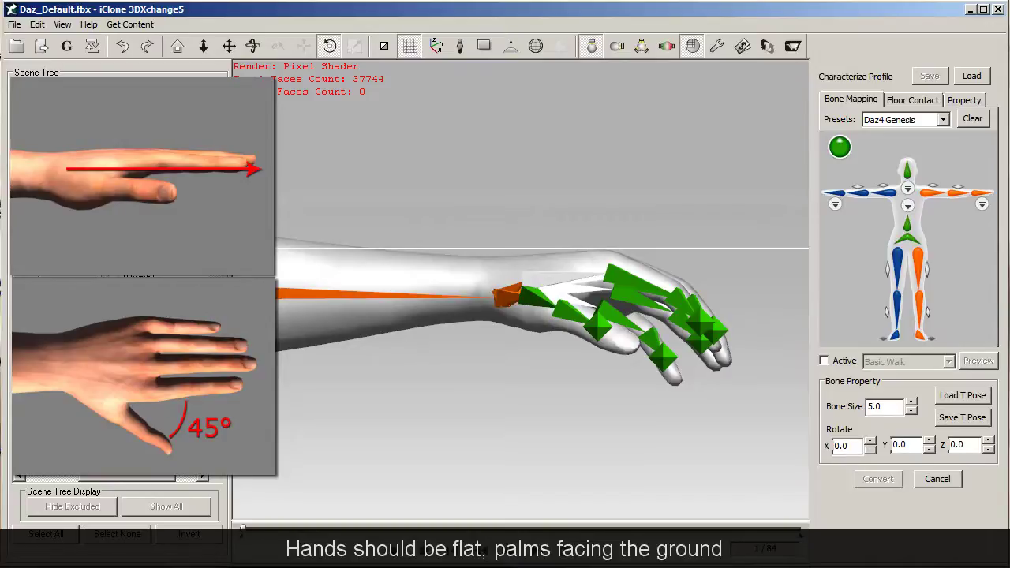
pyautogui.click(605, 280)
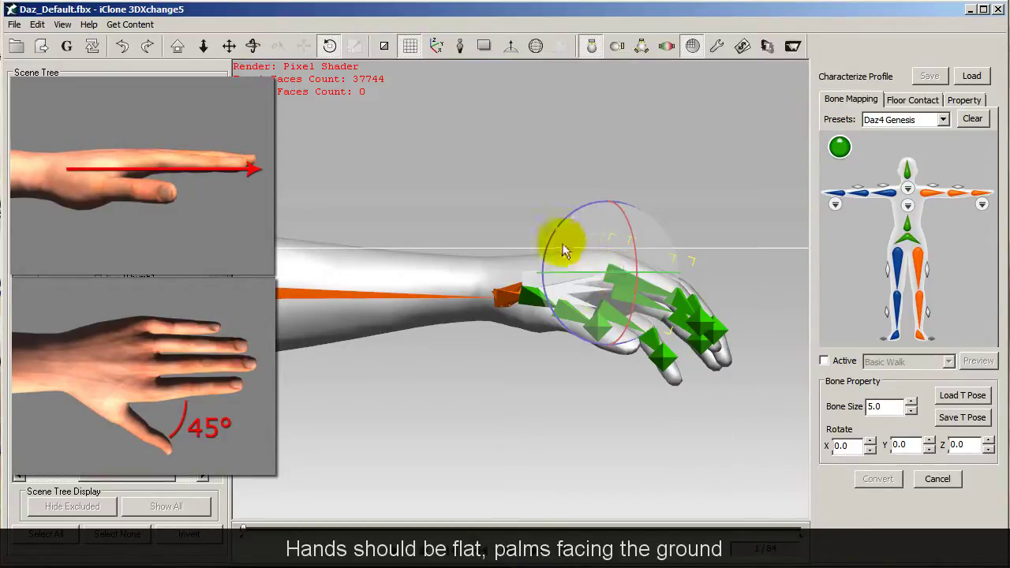
pyautogui.moveTo(550, 246); pyautogui.dragTo(551, 265)
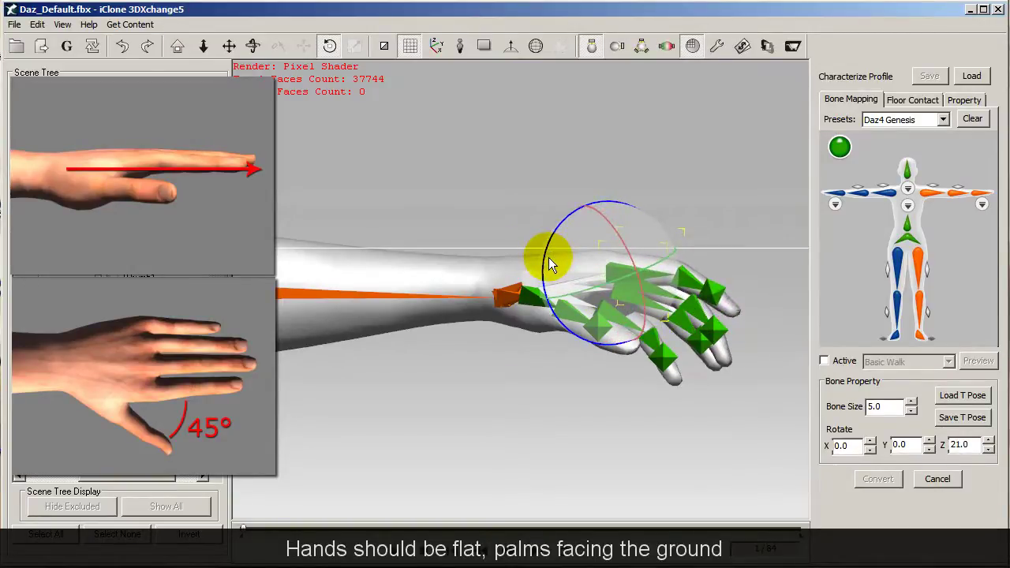
pyautogui.click(683, 281)
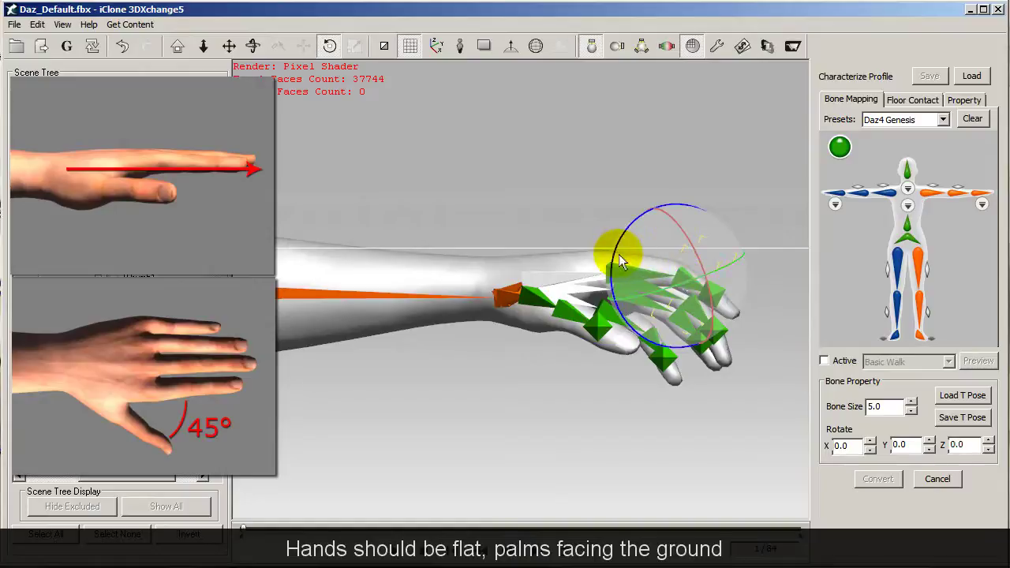
pyautogui.moveTo(623, 255); pyautogui.dragTo(612, 273)
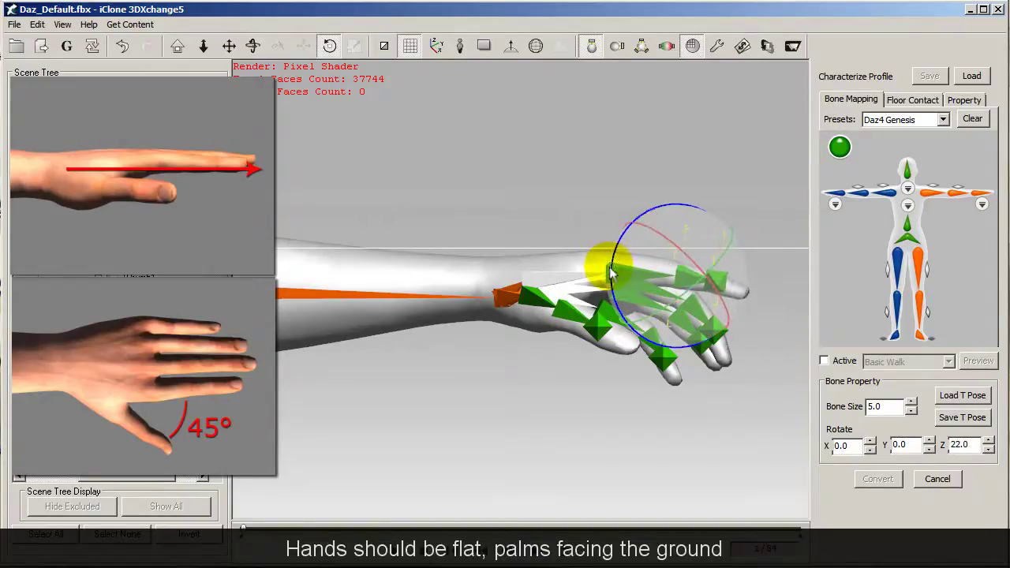
pyautogui.click(613, 271)
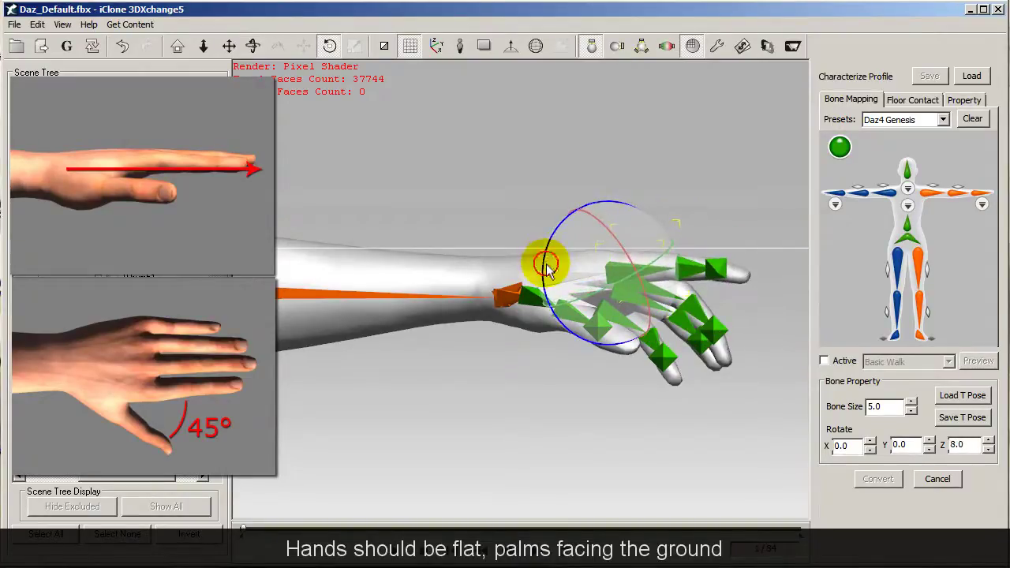
# Straighten the next finger of the left hand by rotating its base bone 18 and its second bone 27 in Z
pyautogui.moveTo(549, 271)
pyautogui.mouseDown()
pyautogui.moveTo(617, 304)
pyautogui.moveTo(638, 286)
pyautogui.moveTo(558, 239)
pyautogui.moveTo(555, 268)
pyautogui.mouseUp()
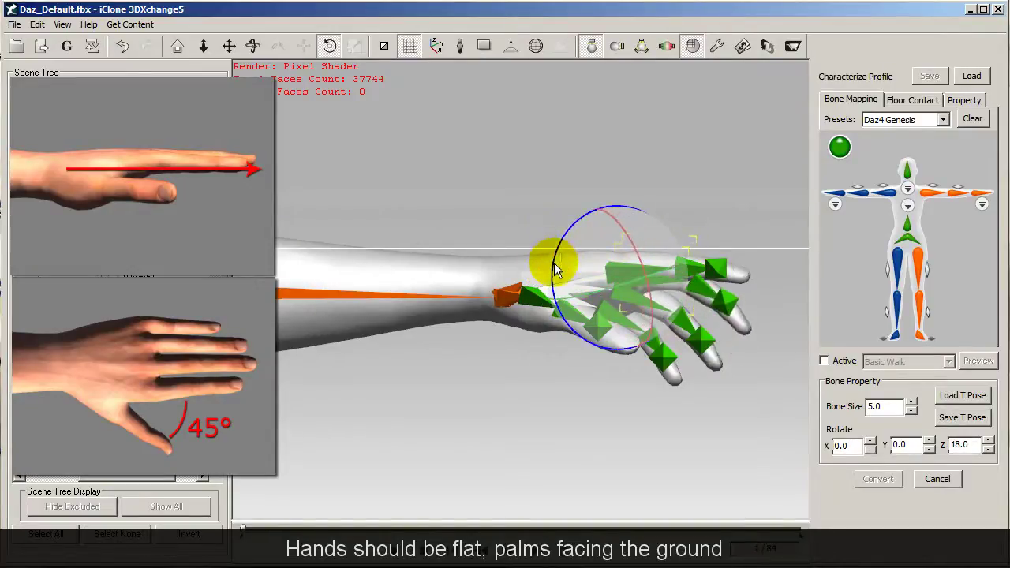
pyautogui.click(680, 289)
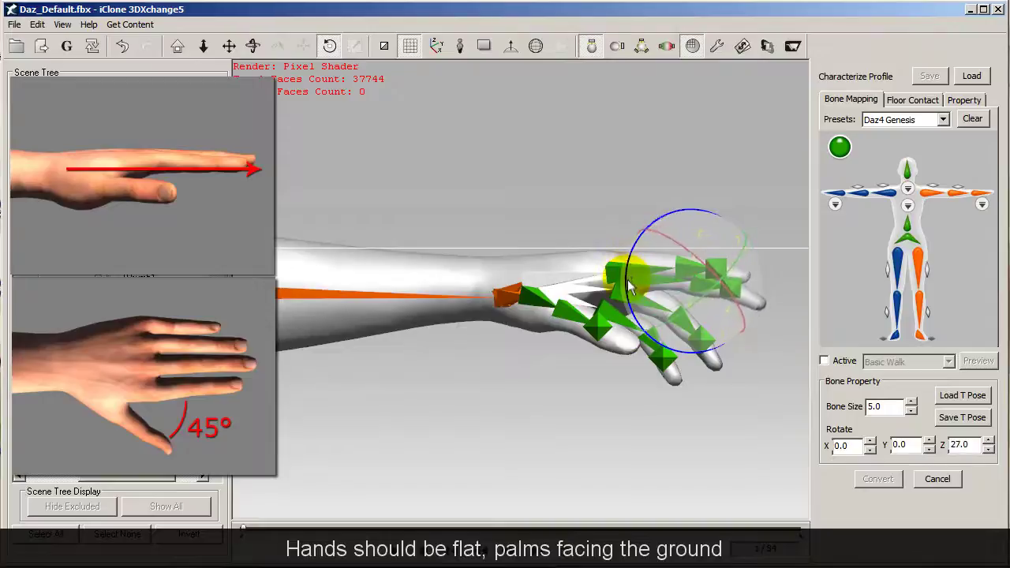
pyautogui.moveTo(629, 286); pyautogui.dragTo(632, 293)
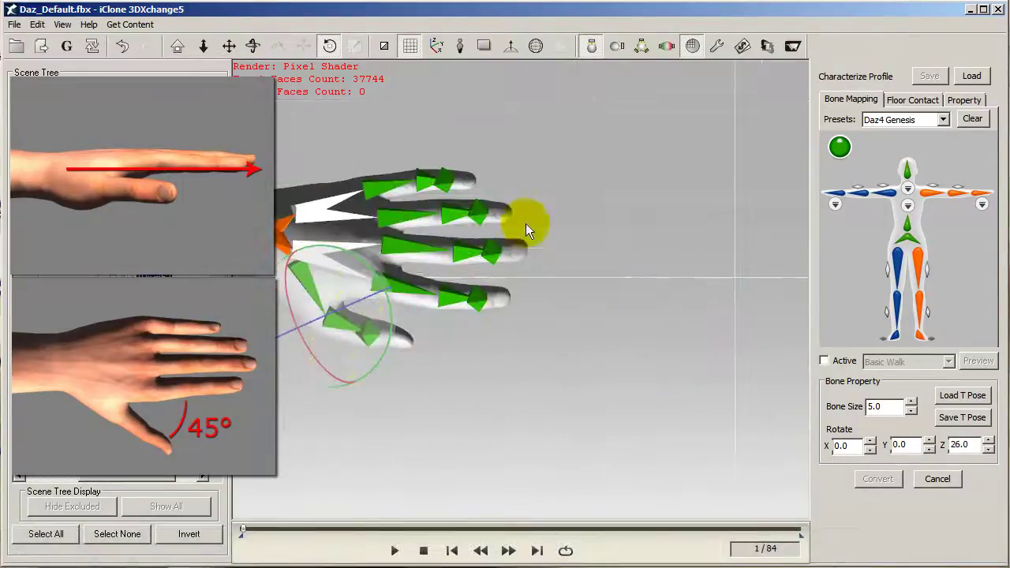
pyautogui.moveTo(526, 223); pyautogui.dragTo(691, 233, button='middle')
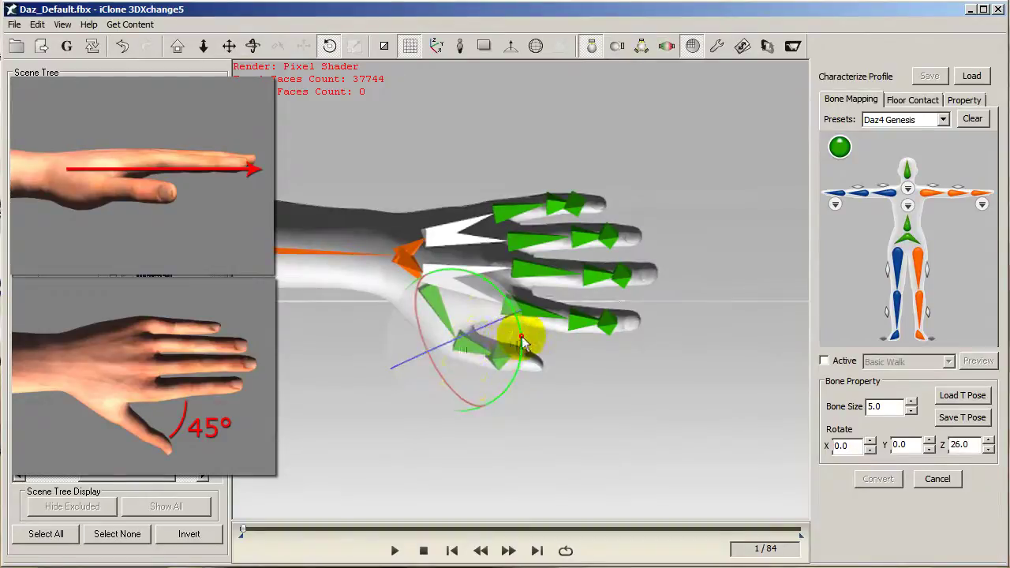
pyautogui.moveTo(522, 336); pyautogui.dragTo(520, 355)
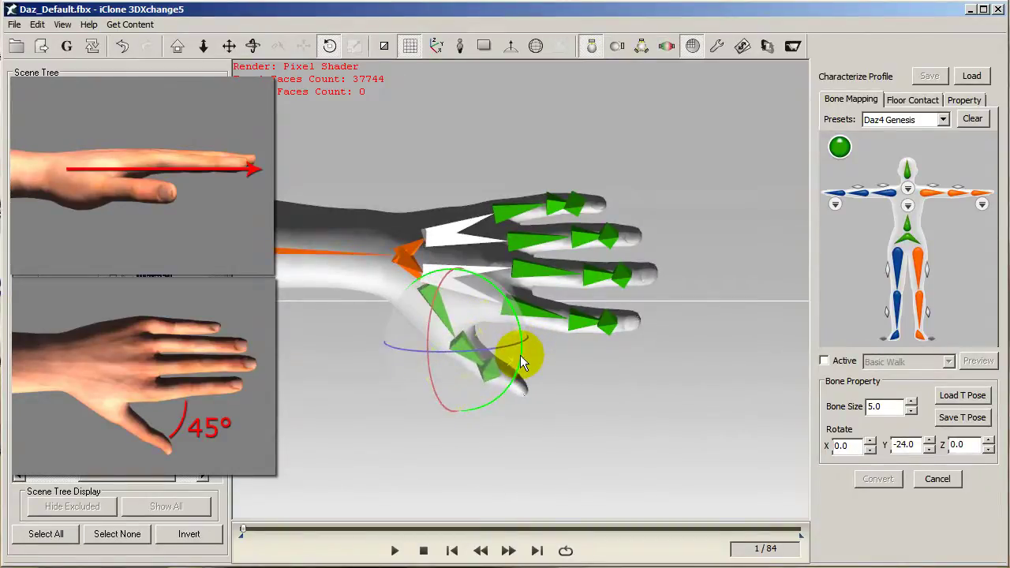
pyautogui.hotkey('ctrl', 'z')
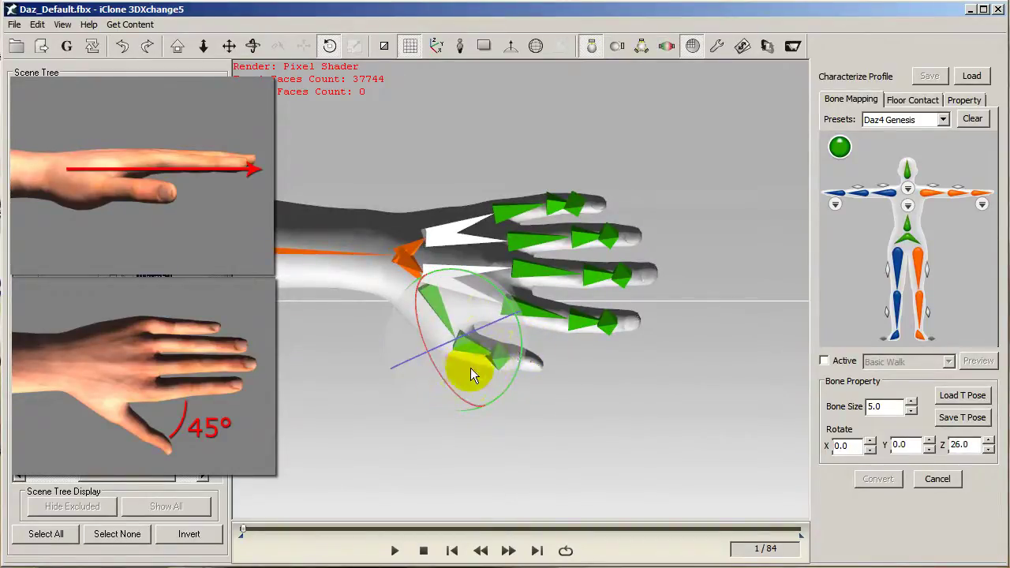
pyautogui.moveTo(447, 396)
pyautogui.mouseDown()
pyautogui.moveTo(514, 349)
pyautogui.moveTo(440, 384)
pyautogui.mouseUp()
pyautogui.hotkey('ctrl', 'z')
# Spread the left thumb outward to about 45° by rotating its second bone around the Y axis
pyautogui.moveTo(522, 336); pyautogui.dragTo(519, 360)
pyautogui.click(572, 247)
# Align the left little finger with the other fingers by rotating lPinky1 to X 11.3, Y 346.2, Z 25.4
pyautogui.click(507, 210)
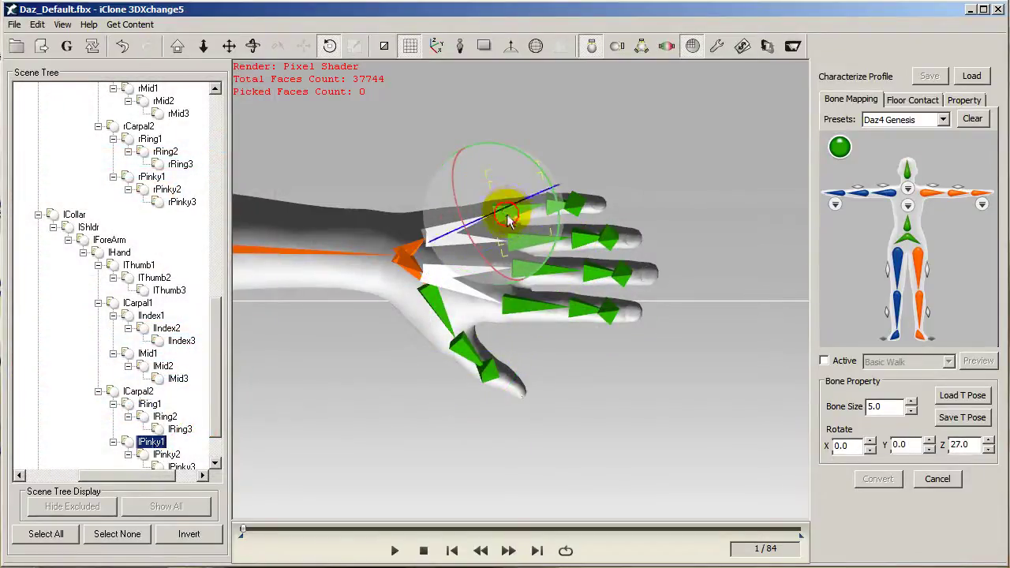
pyautogui.moveTo(545, 267); pyautogui.dragTo(540, 270)
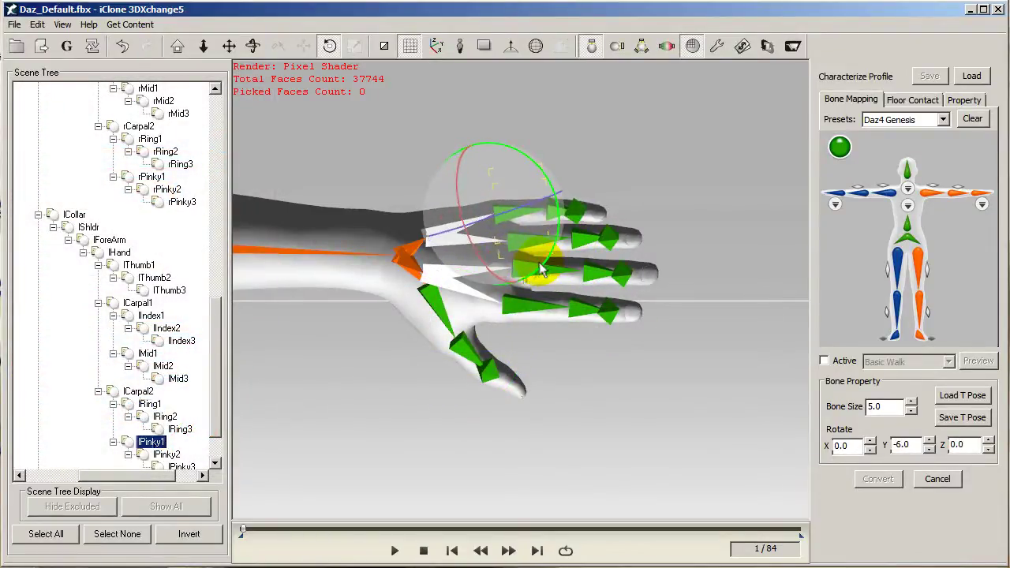
pyautogui.moveTo(464, 219); pyautogui.dragTo(467, 226)
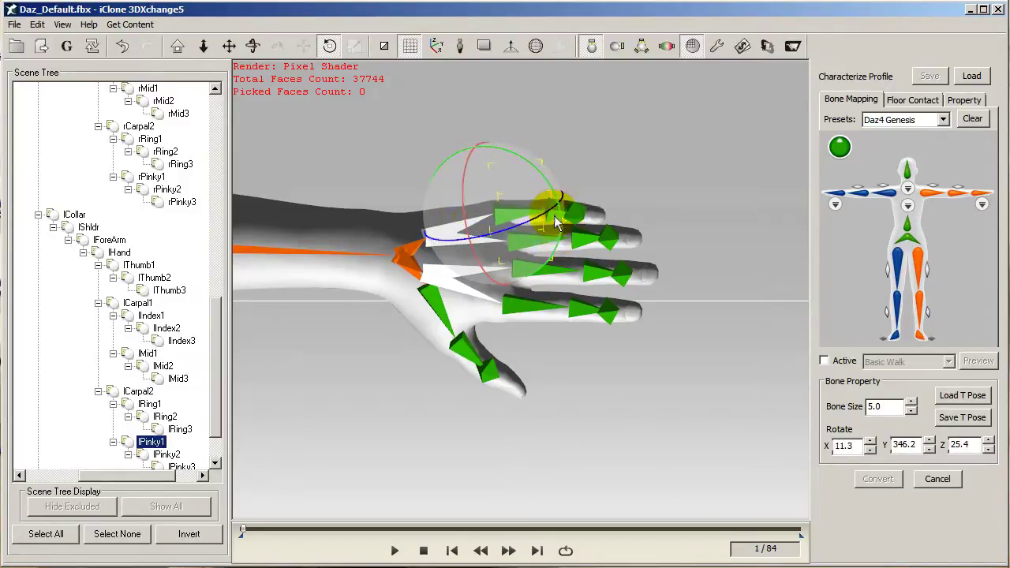
pyautogui.click(556, 223)
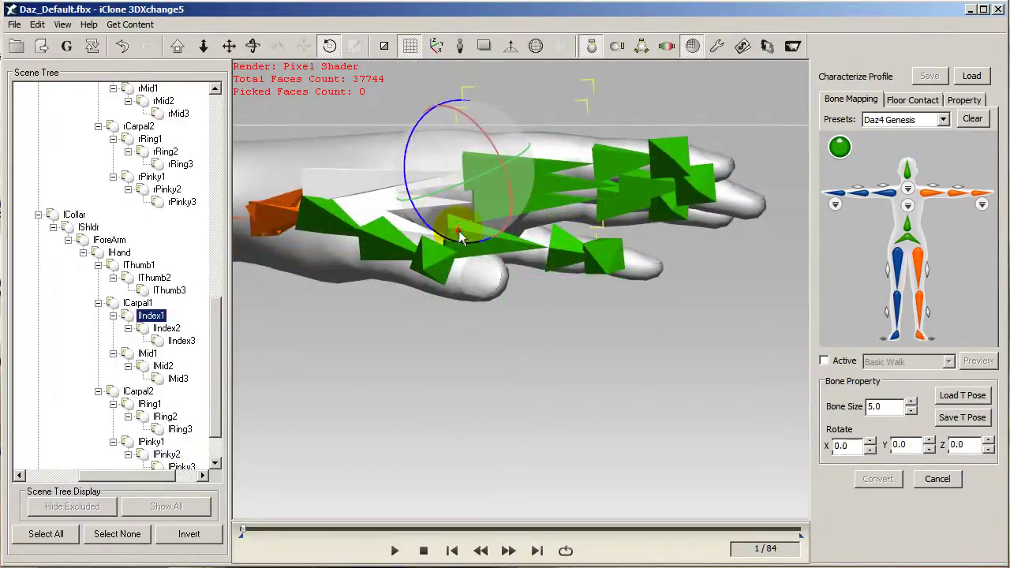
# Rotate the left little finger's base bone lPinky1 to X 9.2, Y 344.7, Z 33.6, level with the other fingers
pyautogui.click(433, 231)
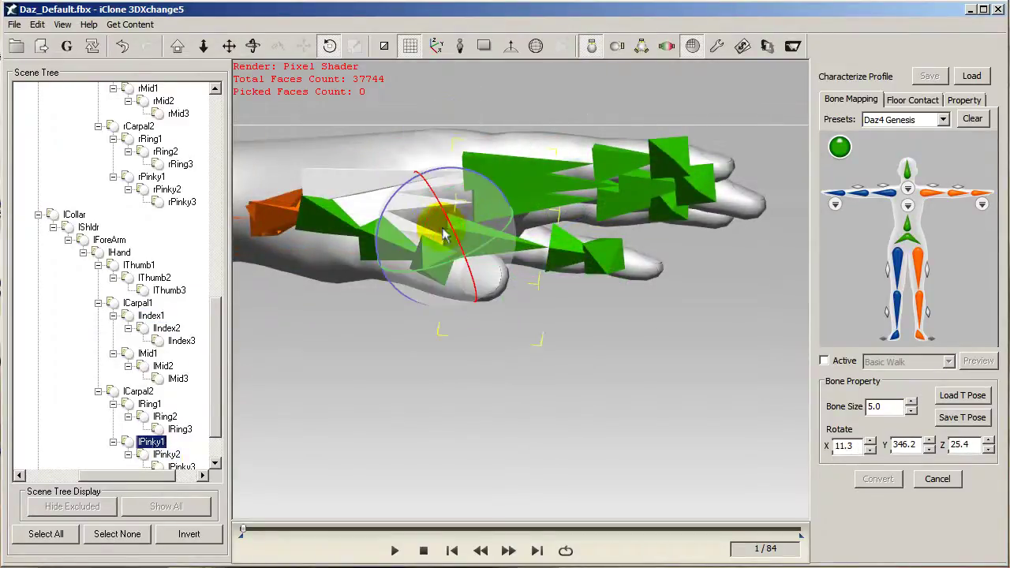
pyautogui.moveTo(380, 225); pyautogui.dragTo(380, 233)
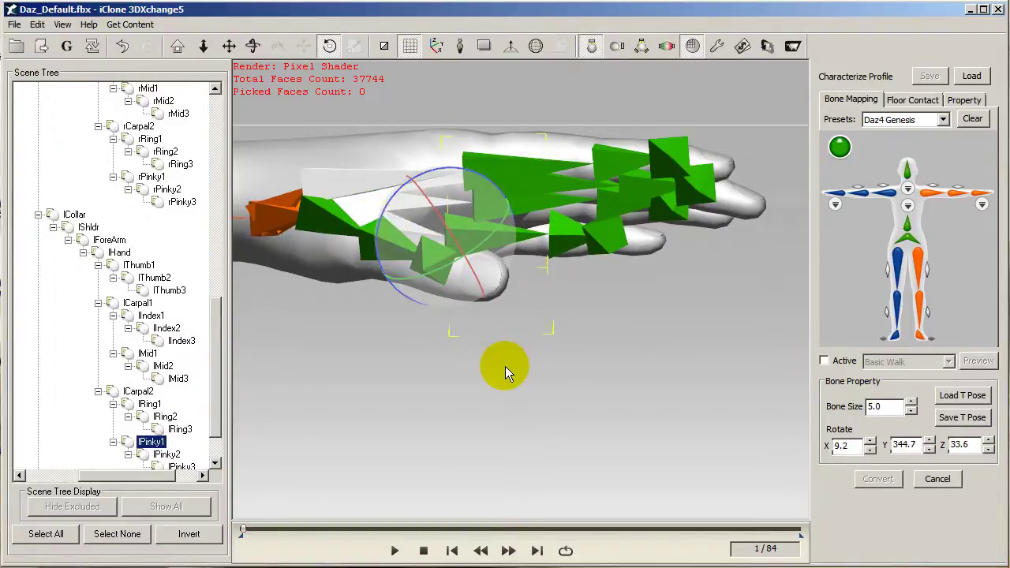
pyautogui.scroll(-5, 426, 386)
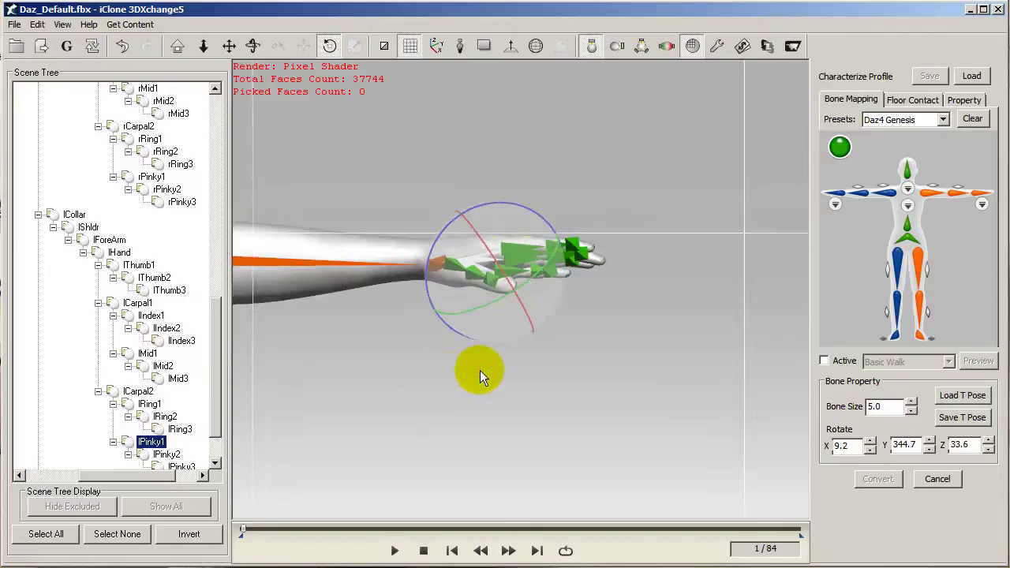
pyautogui.moveTo(480, 370); pyautogui.dragTo(460, 363, button='middle')
pyautogui.scroll(5, 460, 362)
pyautogui.moveTo(536, 365); pyautogui.dragTo(590, 386, button='middle')
pyautogui.scroll(-5, 375, 415)
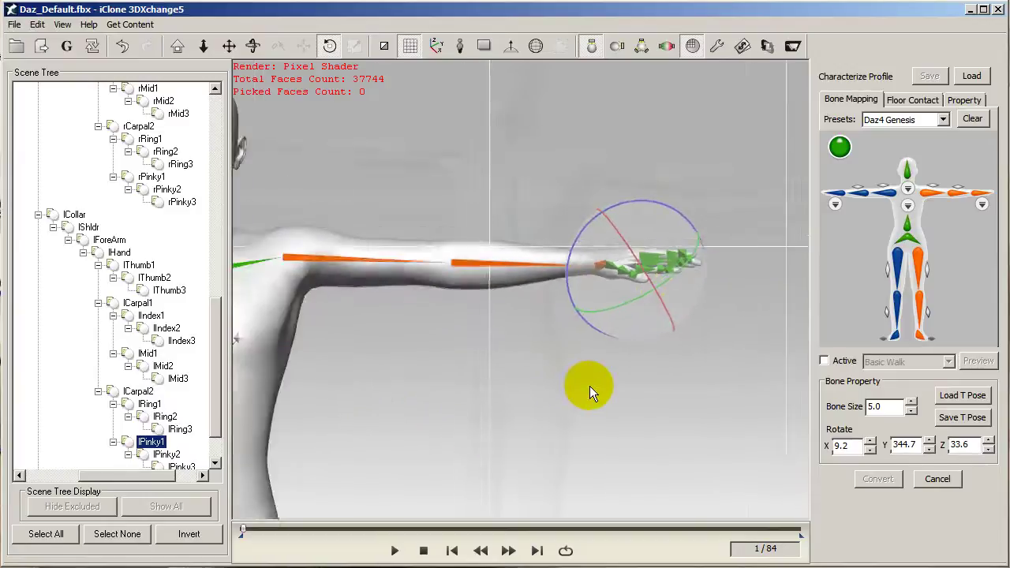
pyautogui.scroll(-5, 589, 385)
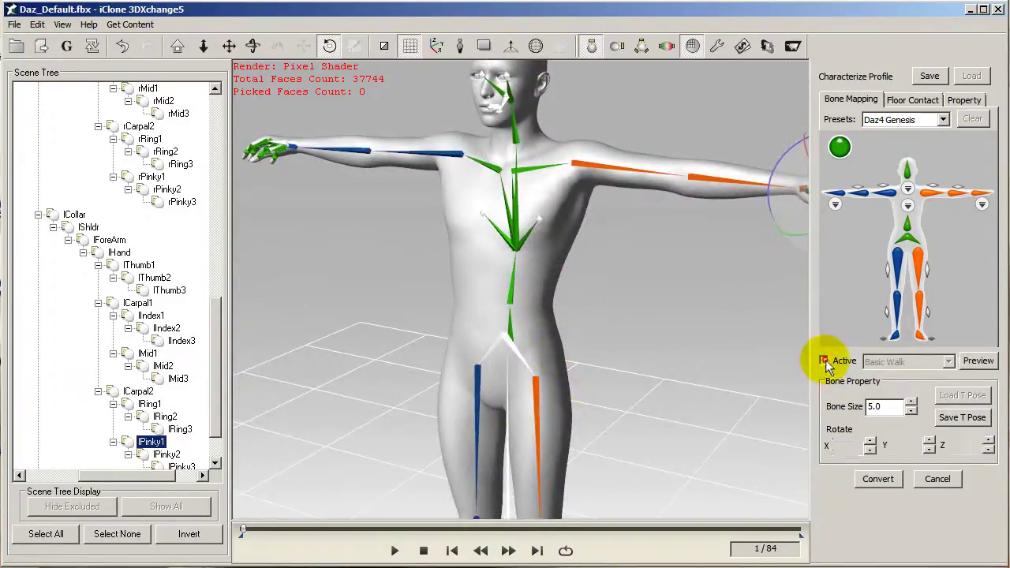
# Activate the character, play the 08_Finger Calibration motion, and examine how both hands' fingers bend from several angles
pyautogui.click(823, 361)
pyautogui.click(949, 362)
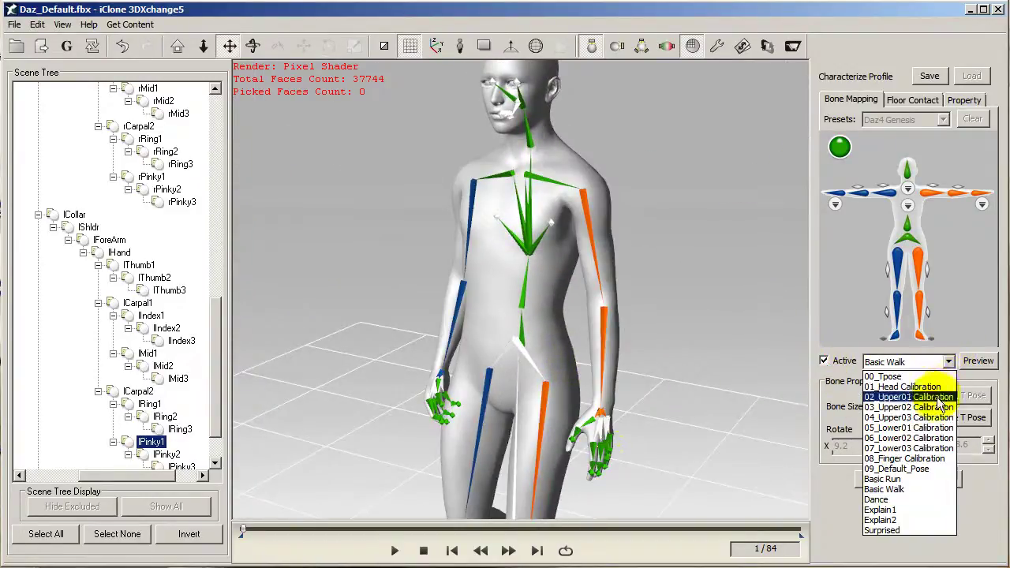
pyautogui.click(937, 460)
pyautogui.click(978, 361)
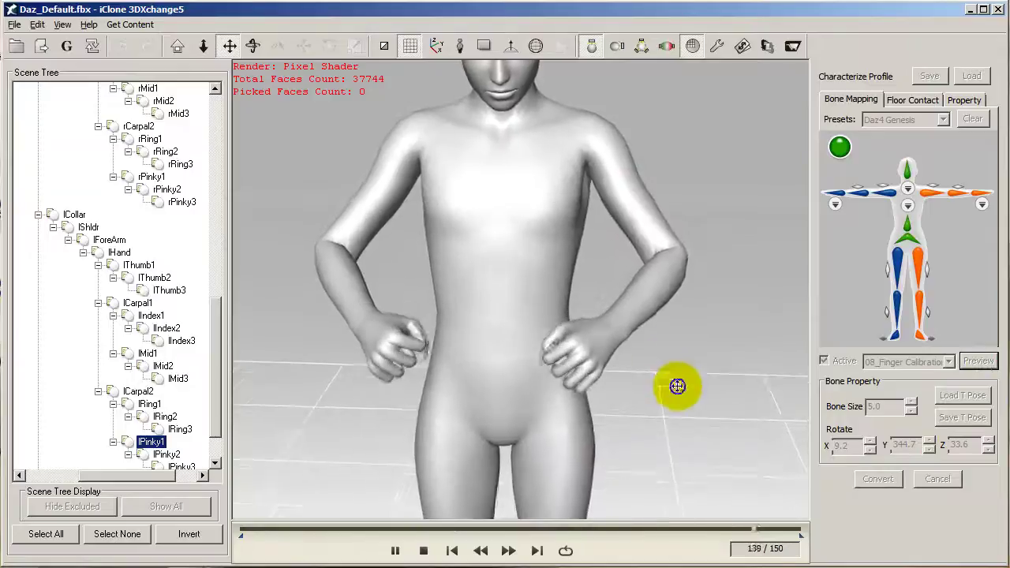
pyautogui.scroll(5, 678, 382)
pyautogui.moveTo(682, 382); pyautogui.dragTo(694, 335)
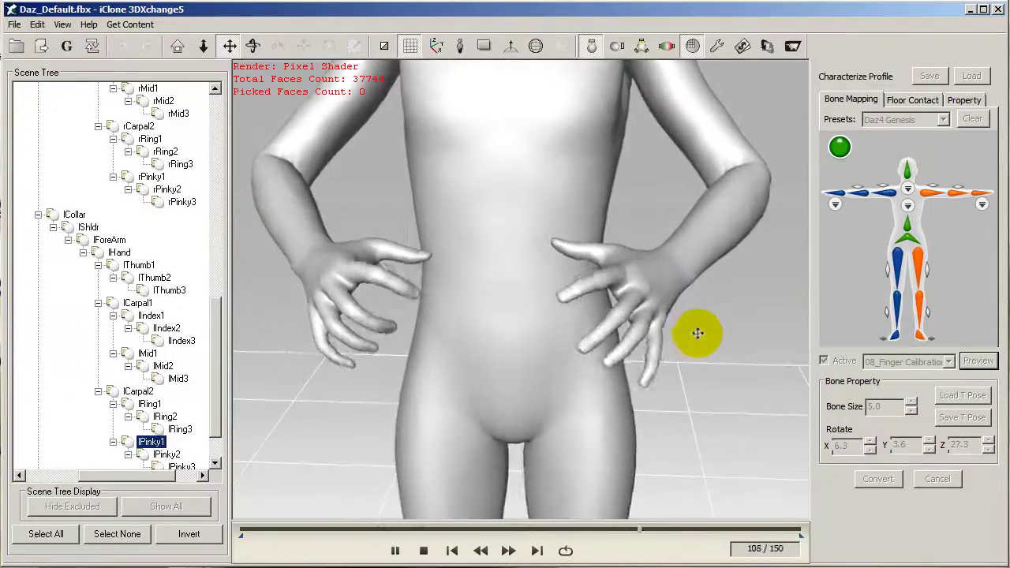
pyautogui.moveTo(697, 334); pyautogui.dragTo(444, 384, button='right')
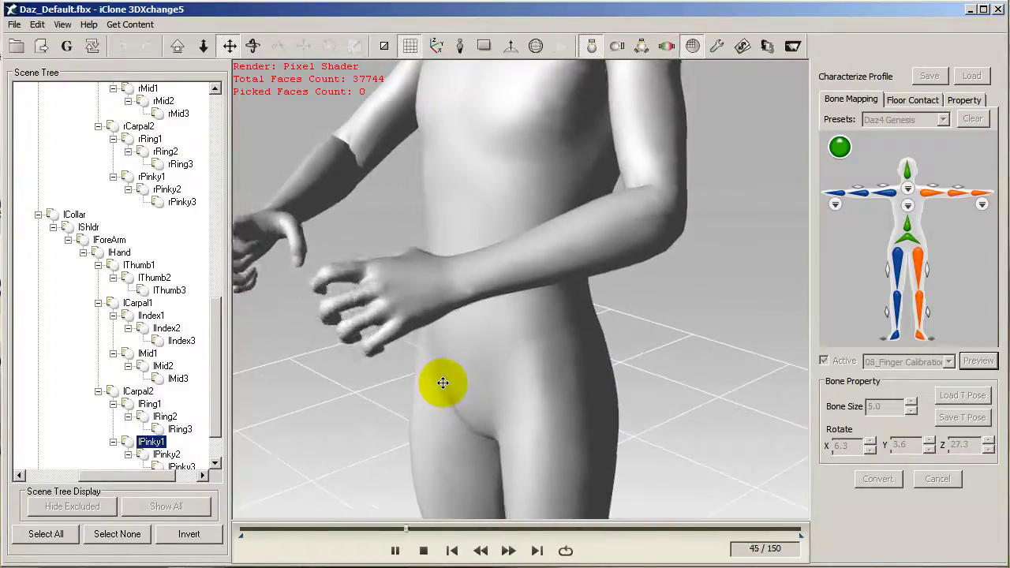
pyautogui.moveTo(475, 375); pyautogui.dragTo(582, 339)
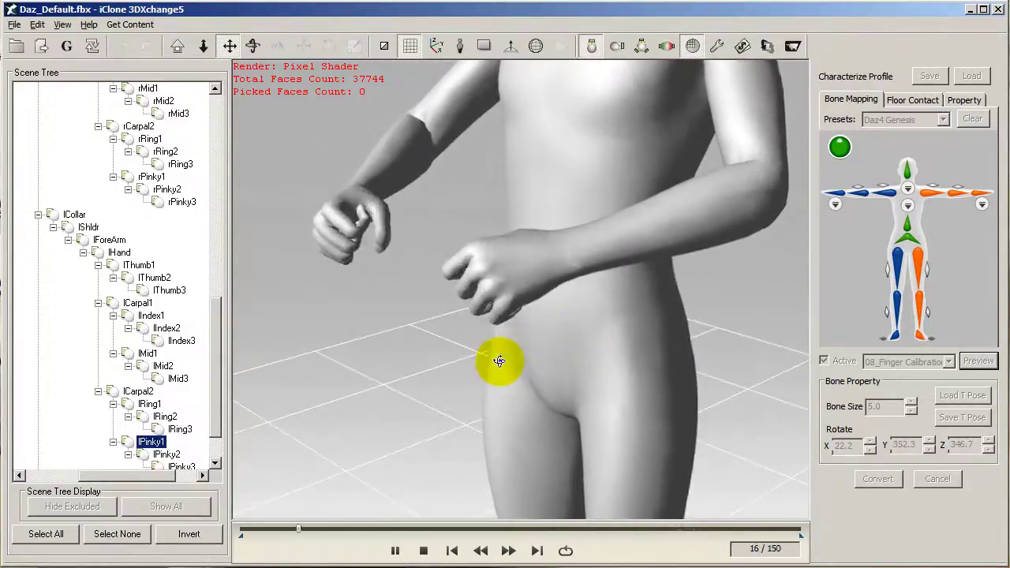
pyautogui.moveTo(523, 358); pyautogui.dragTo(481, 309, button='right')
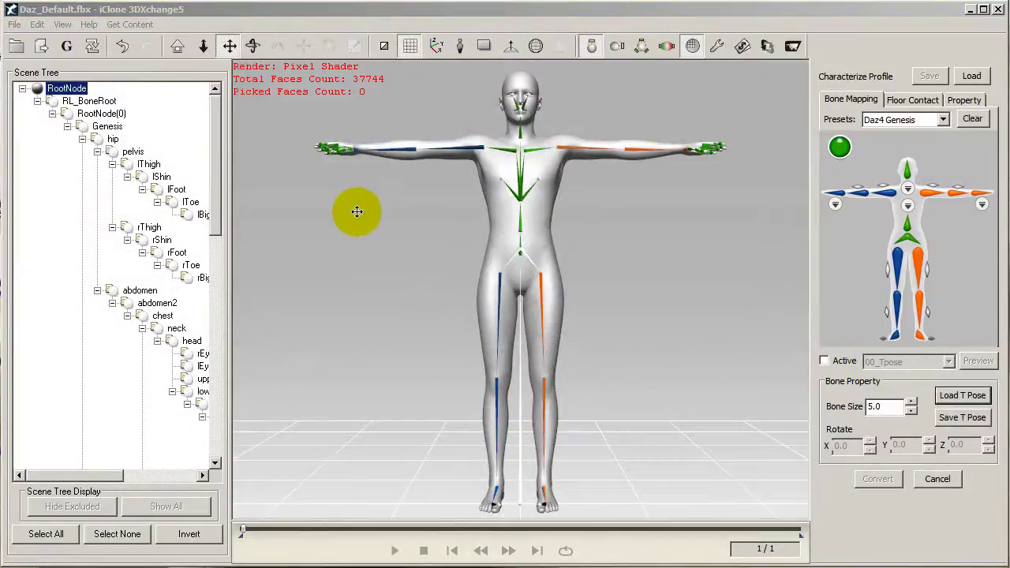
# Activate the T-posed character and move the left hand's rear floor contact marker to the wrist, at height 3.050 and back -0.202
pyautogui.click(825, 361)
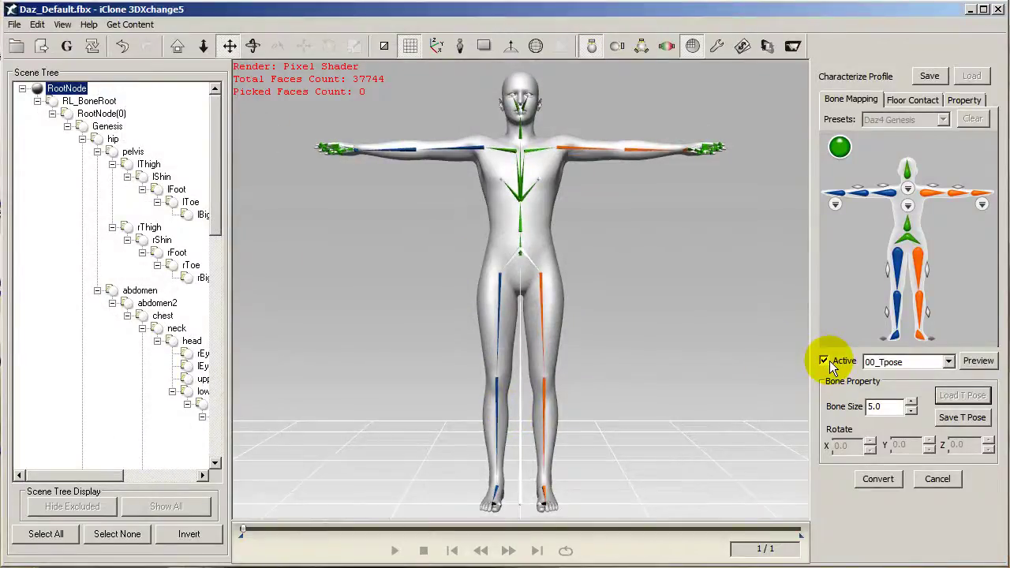
pyautogui.click(907, 100)
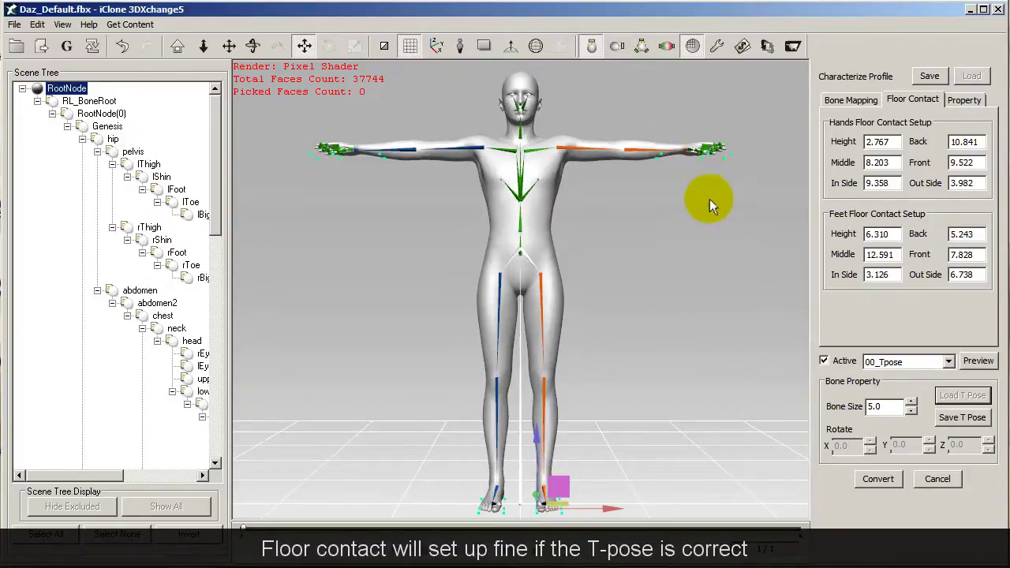
pyautogui.scroll(6, 608, 273)
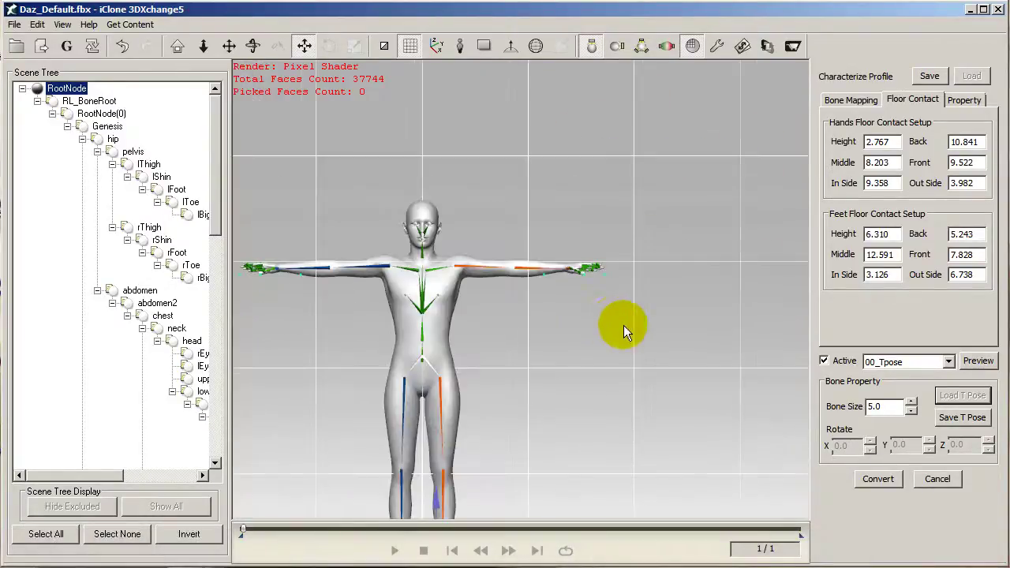
pyautogui.scroll(3, 623, 325)
pyautogui.scroll(6, 623, 325)
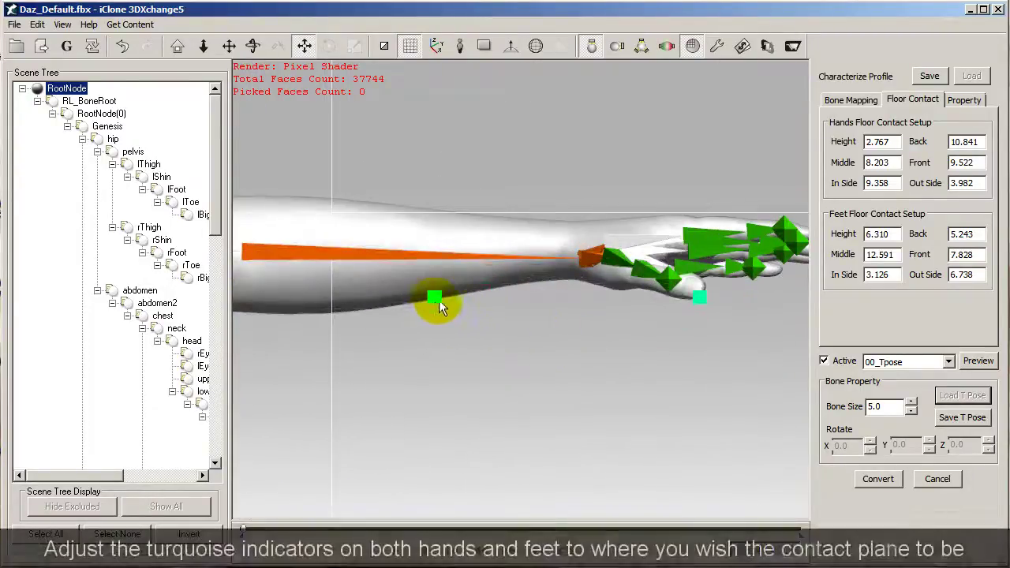
pyautogui.moveTo(439, 301); pyautogui.dragTo(617, 281)
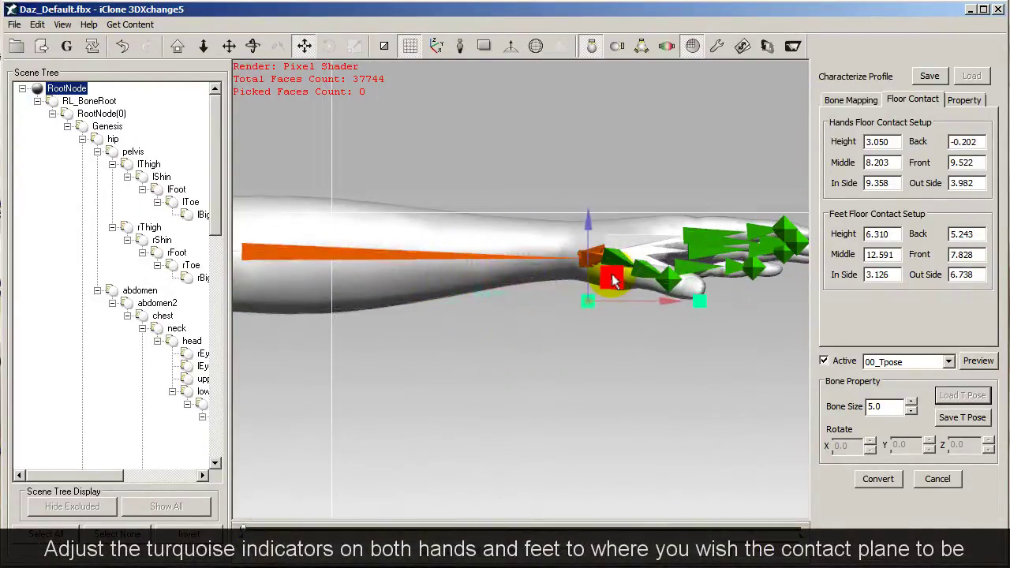
pyautogui.scroll(-8, 598, 331)
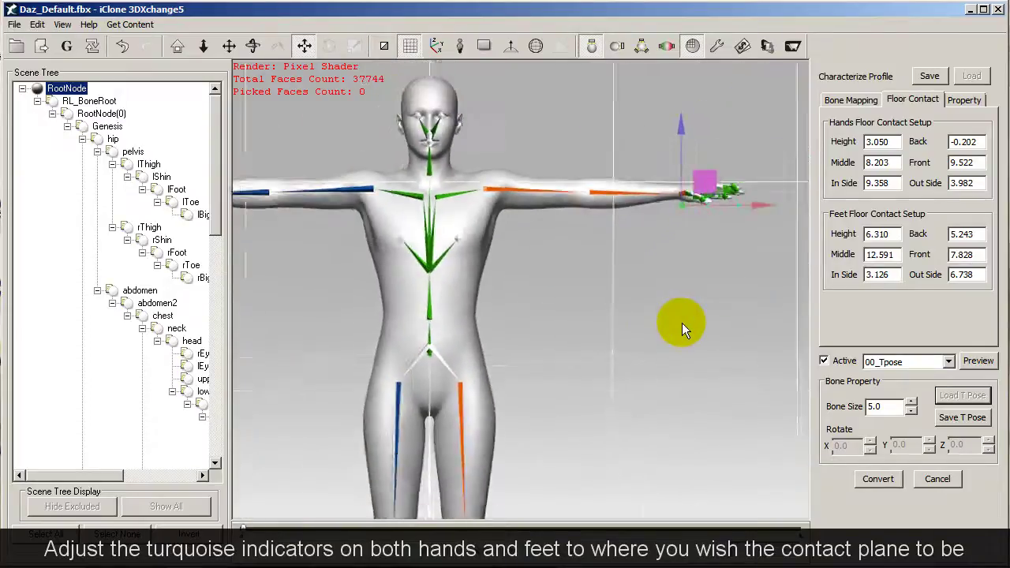
pyautogui.moveTo(603, 369); pyautogui.dragTo(658, 301, button='middle')
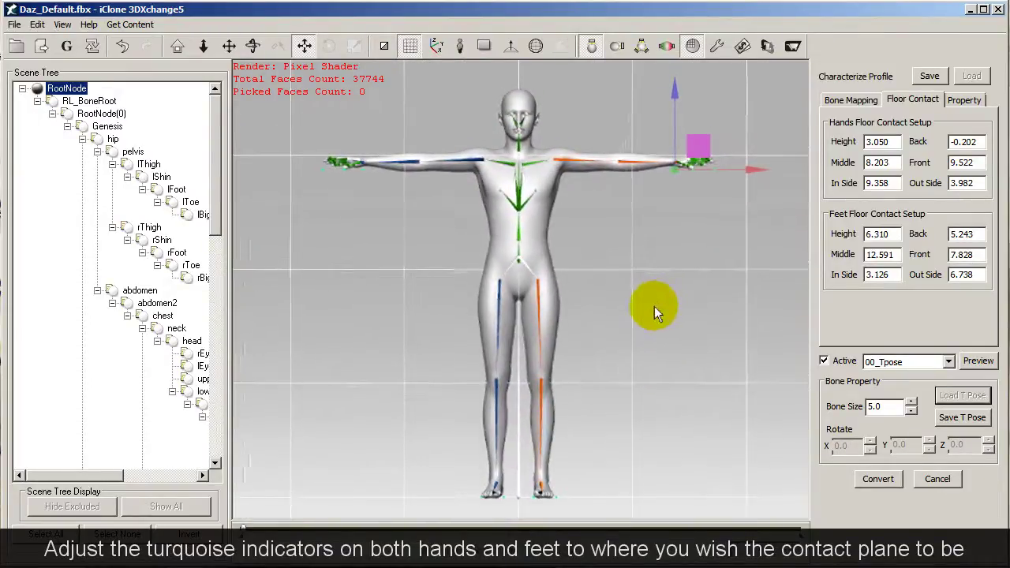
# Try a wider feet offset spacing of 8.08 in the character's properties
pyautogui.click(961, 101)
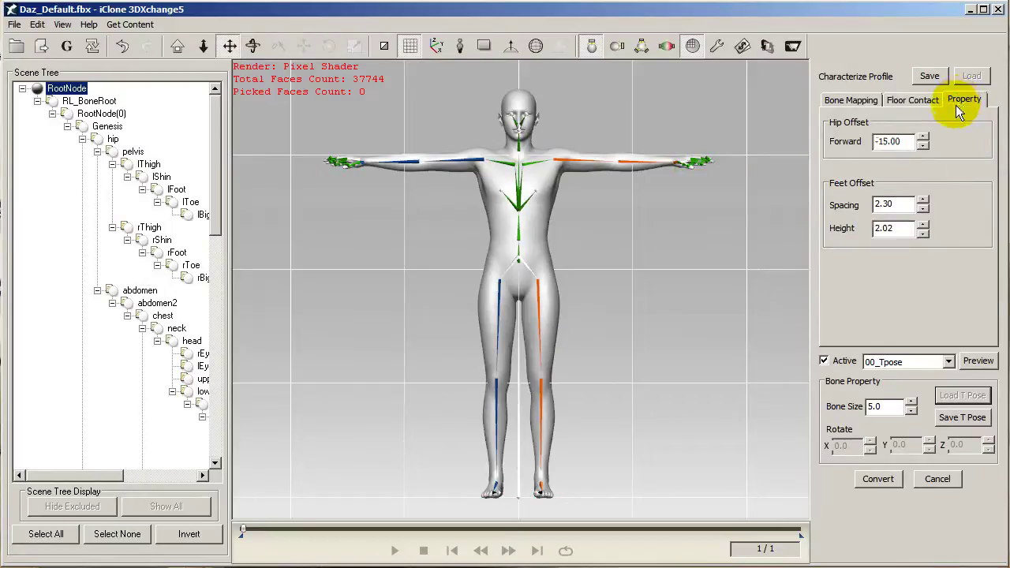
pyautogui.moveTo(924, 228); pyautogui.dragTo(902, 187)
pyautogui.doubleClick(892, 228)
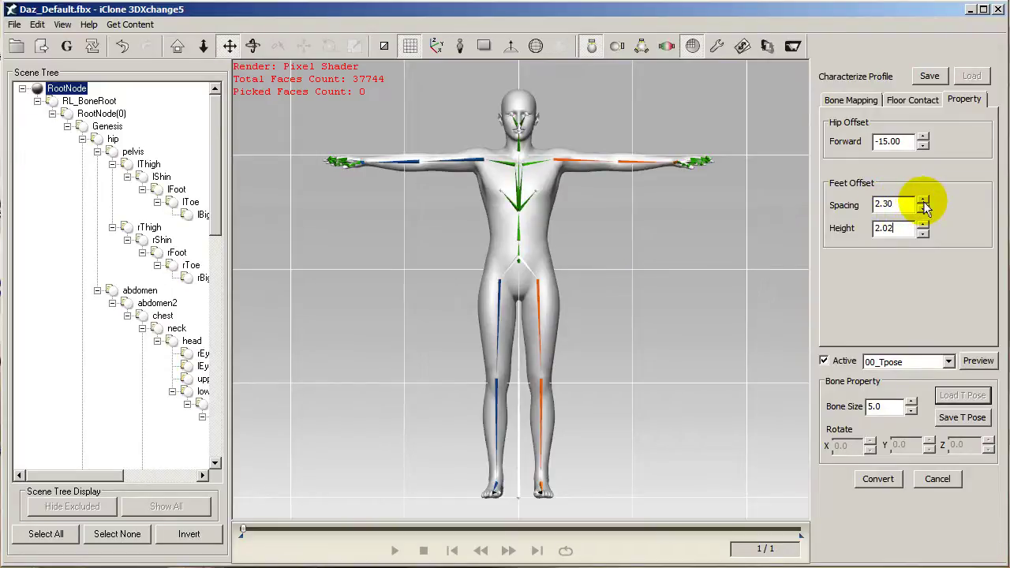
pyautogui.moveTo(924, 204); pyautogui.dragTo(891, 24)
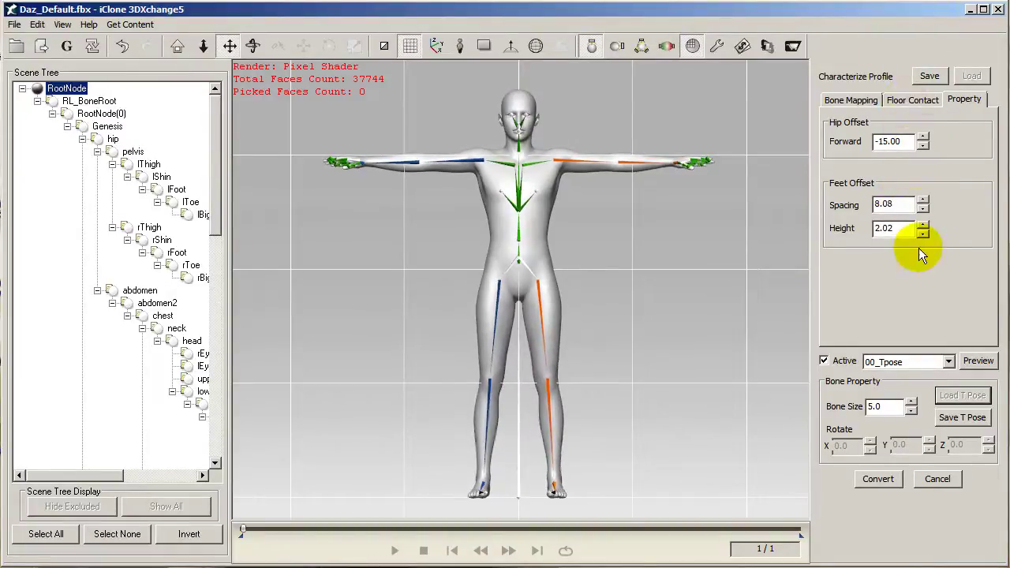
# Preview the Basic Walk motion to check the feet spacing, and stop the playback
pyautogui.click(948, 362)
pyautogui.click(915, 489)
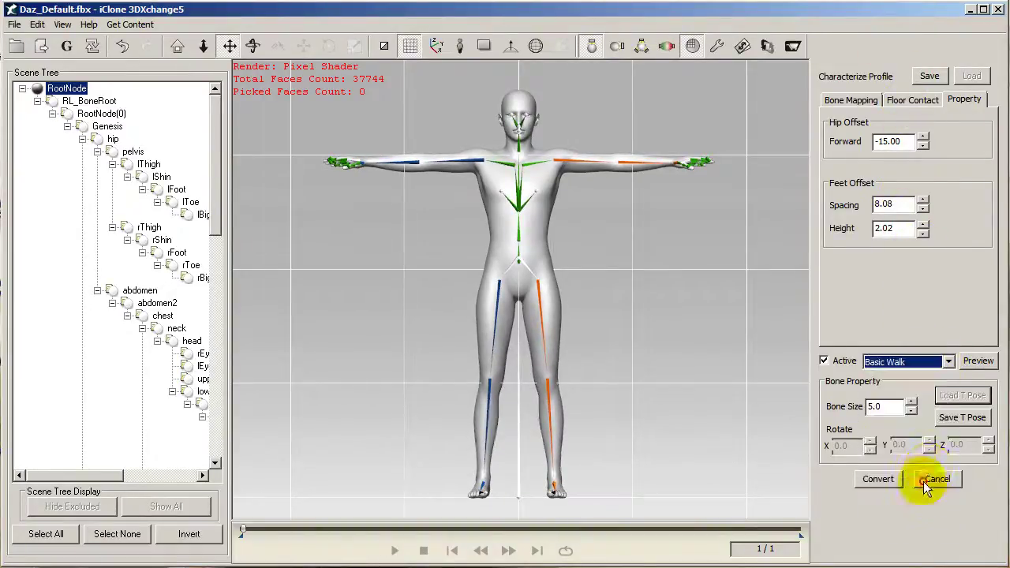
pyautogui.click(977, 360)
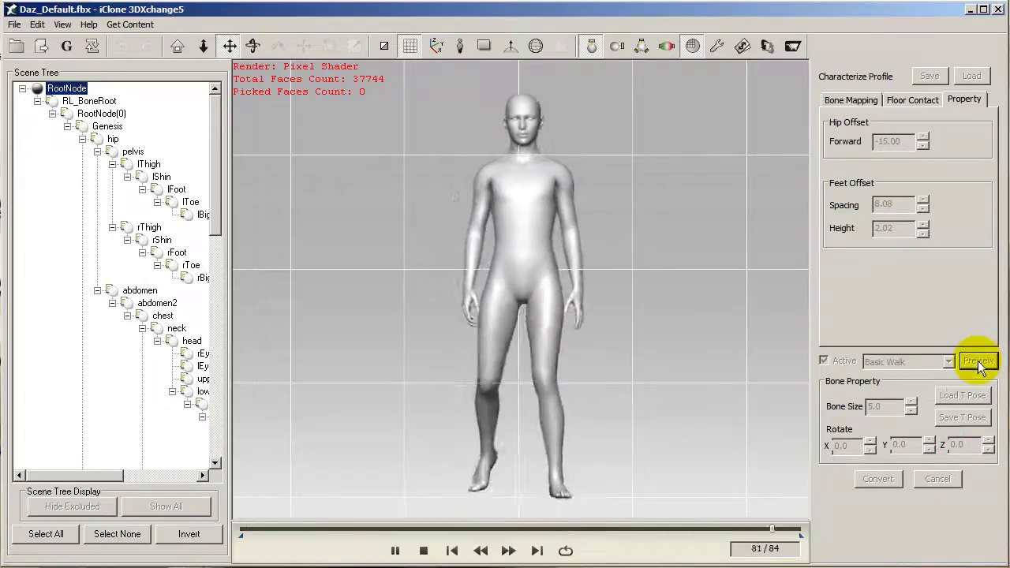
pyautogui.click(977, 361)
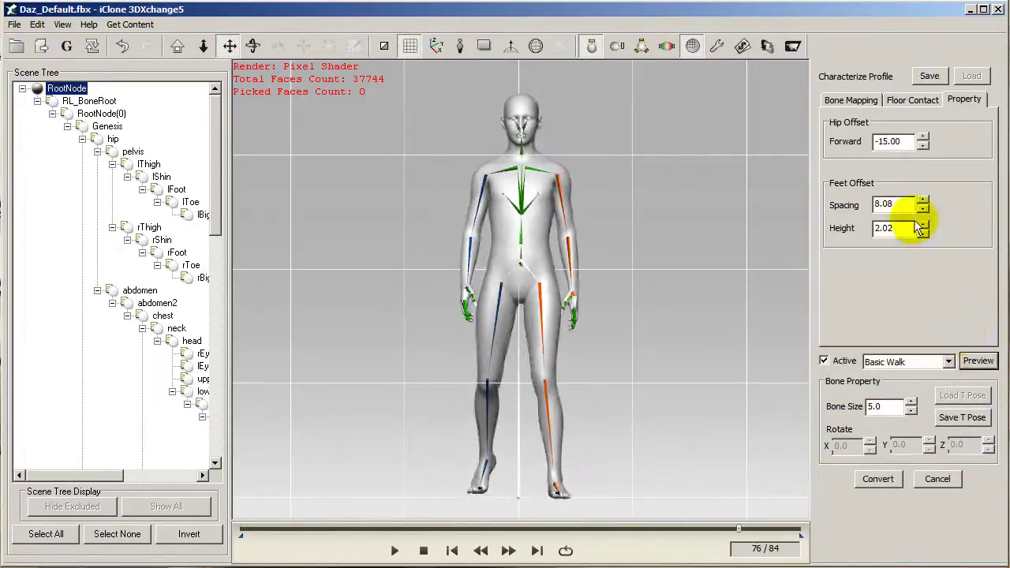
# Set the feet offset spacing back to 2.3, reactivate the character and return it to the 00_Tpose motion
pyautogui.moveTo(903, 205); pyautogui.dragTo(870, 204)
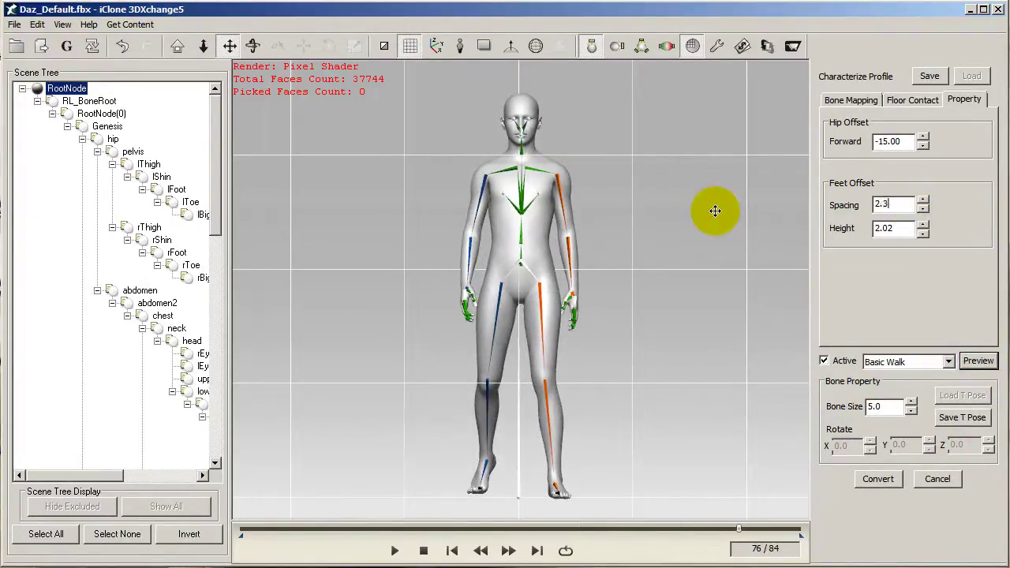
pyautogui.press('Return')
pyautogui.click(824, 362)
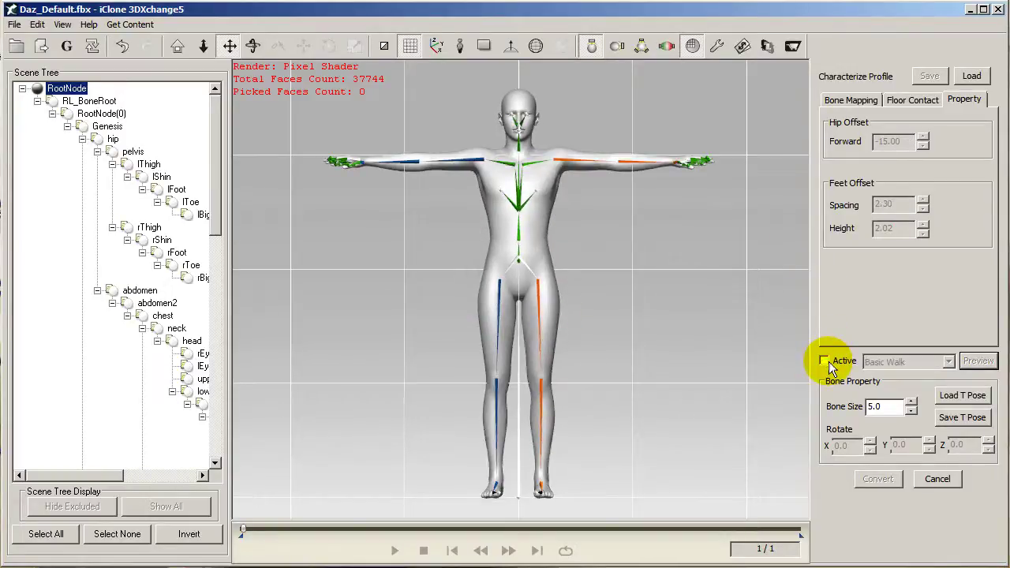
pyautogui.click(825, 361)
pyautogui.click(948, 362)
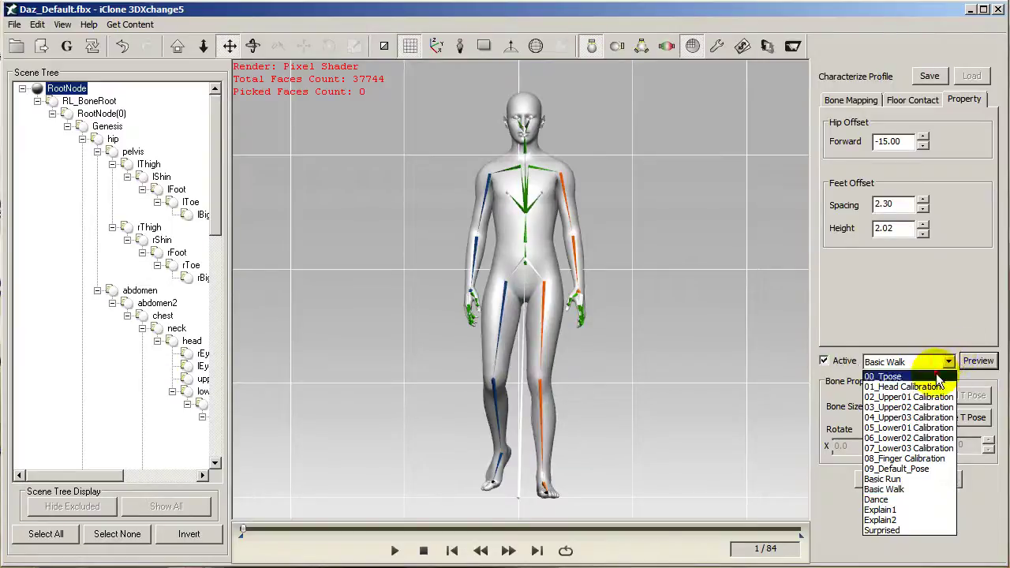
pyautogui.click(899, 376)
pyautogui.click(981, 365)
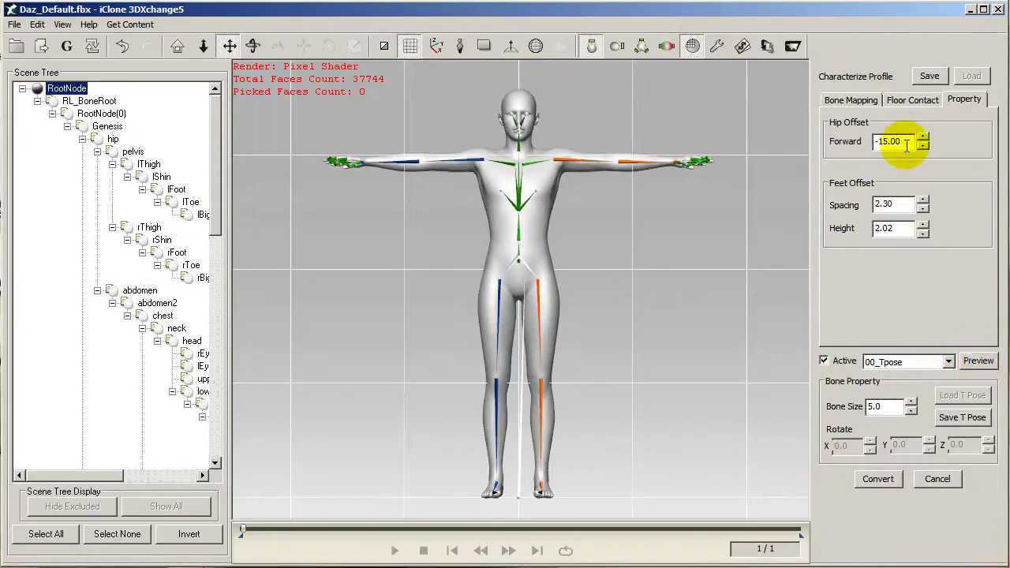
# Switch the camera to the Right view to see the character's hip position from the side
pyautogui.moveTo(906, 144); pyautogui.dragTo(774, 140)
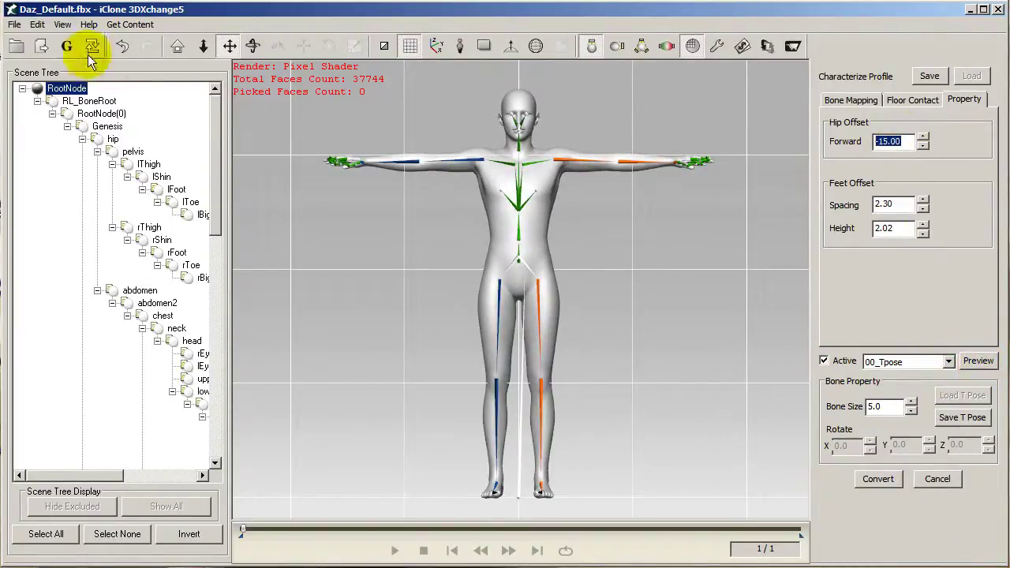
pyautogui.click(62, 25)
pyautogui.moveTo(37, 25)
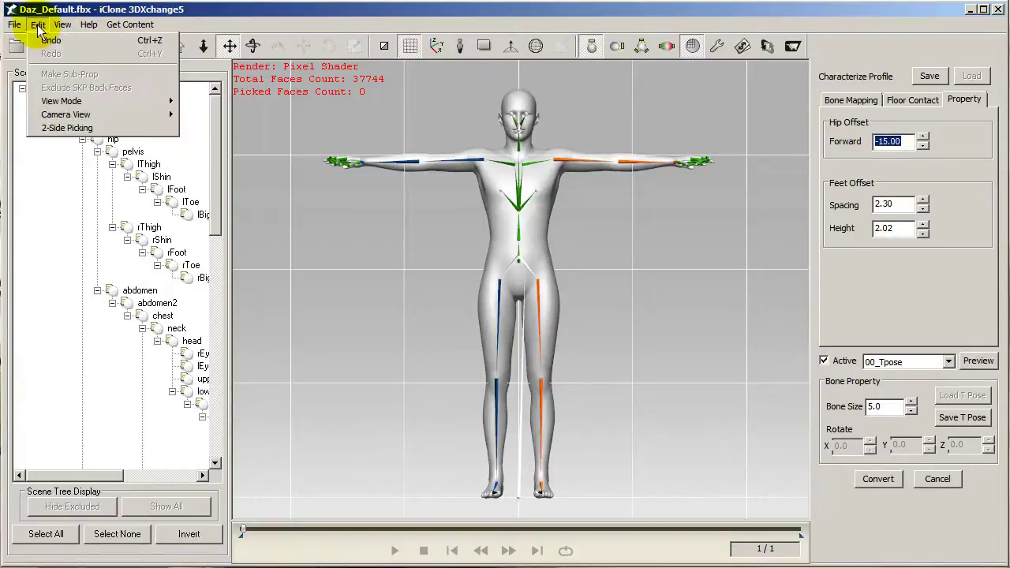
pyautogui.moveTo(71, 114)
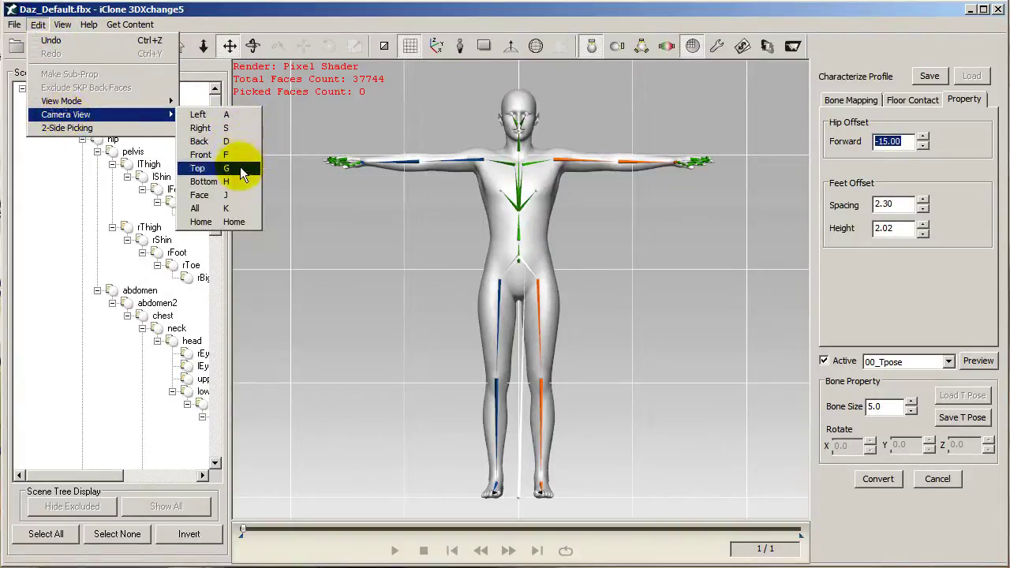
pyautogui.click(241, 131)
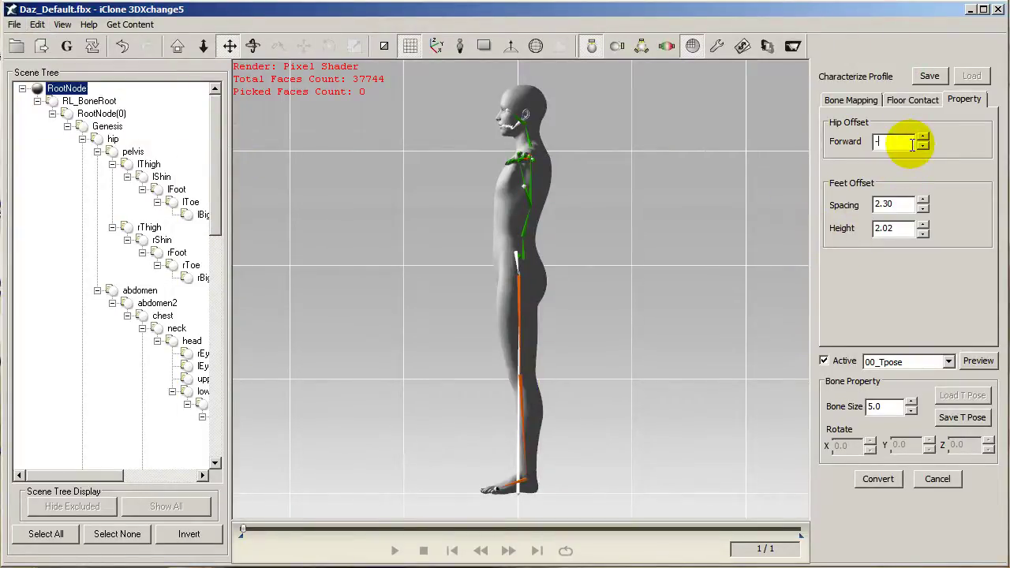
# Try a forward hip offset of -30, and increase the shift by setting it to -60
pyautogui.click(912, 144)
pyautogui.write('-30')
pyautogui.press('Return')
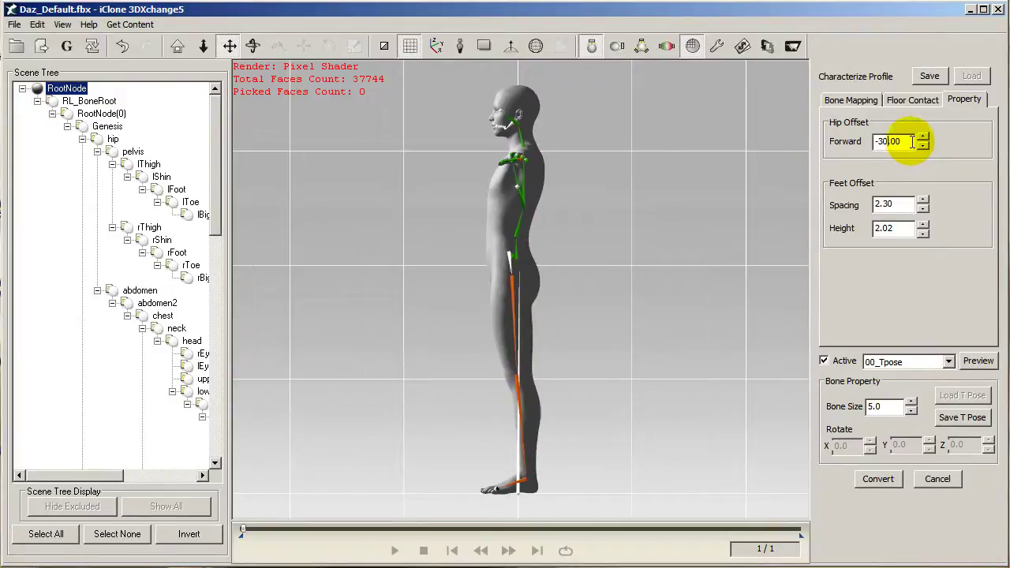
pyautogui.moveTo(912, 142); pyautogui.dragTo(643, 168)
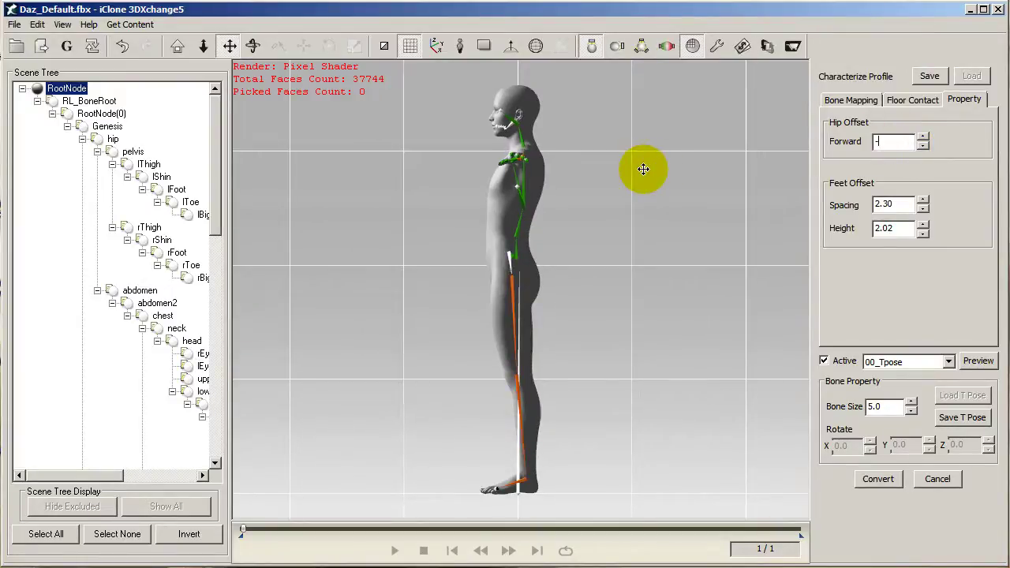
pyautogui.write('-60')
pyautogui.press('Return')
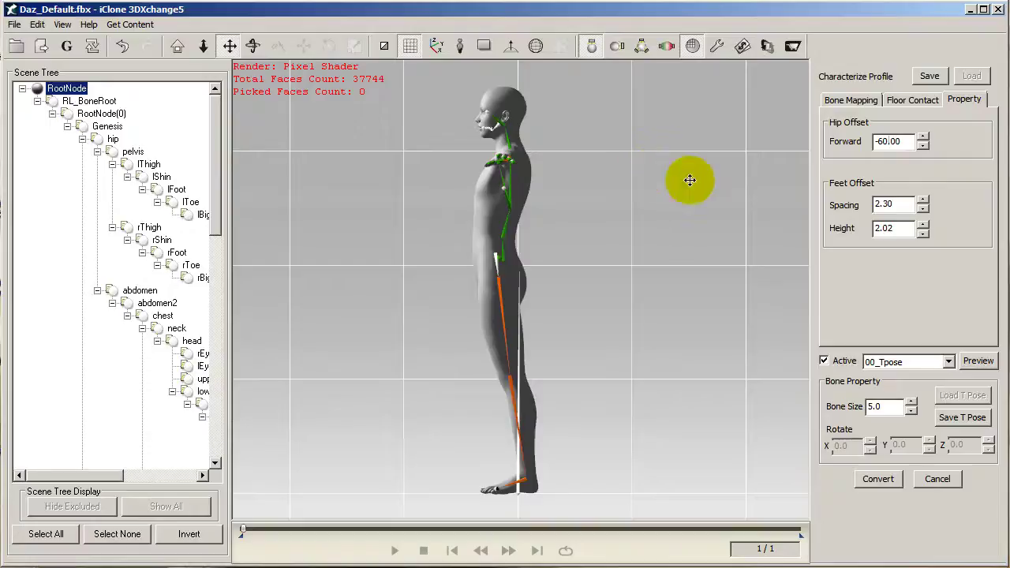
# Preview the Basic Walk motion from the side to check the -60 forward hip offset, and stop the playback
pyautogui.click(949, 361)
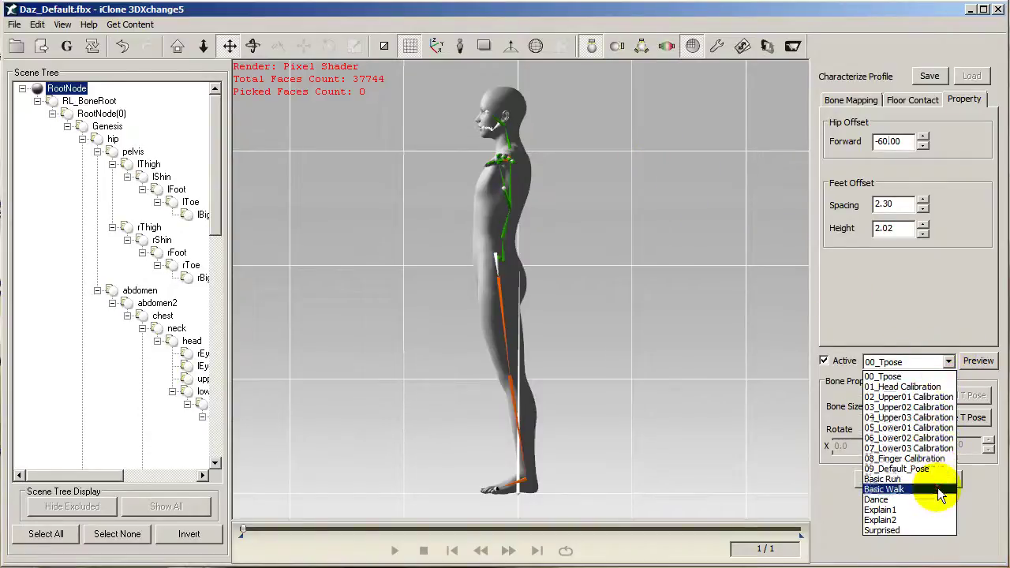
pyautogui.click(884, 489)
pyautogui.click(977, 361)
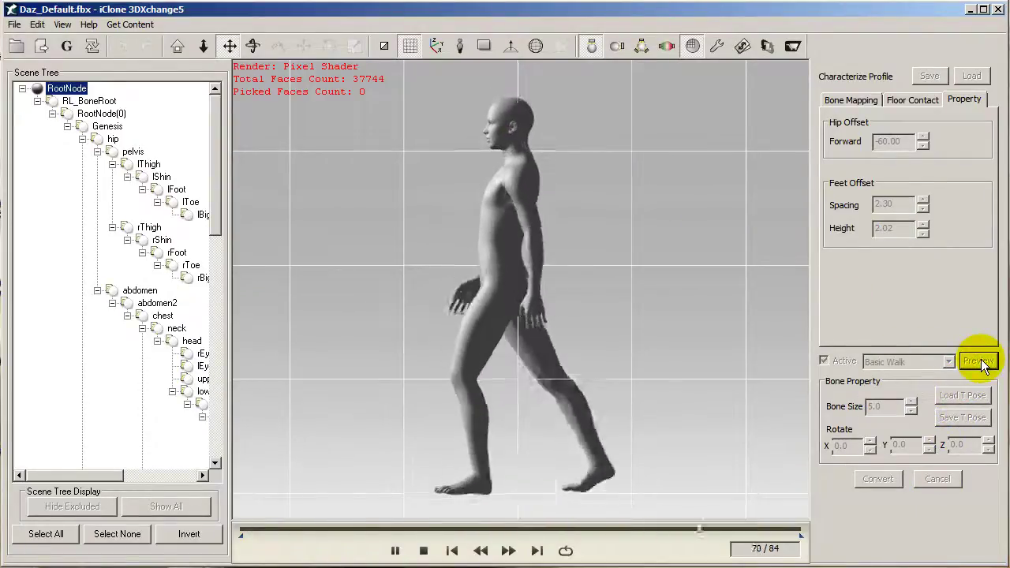
pyautogui.click(978, 361)
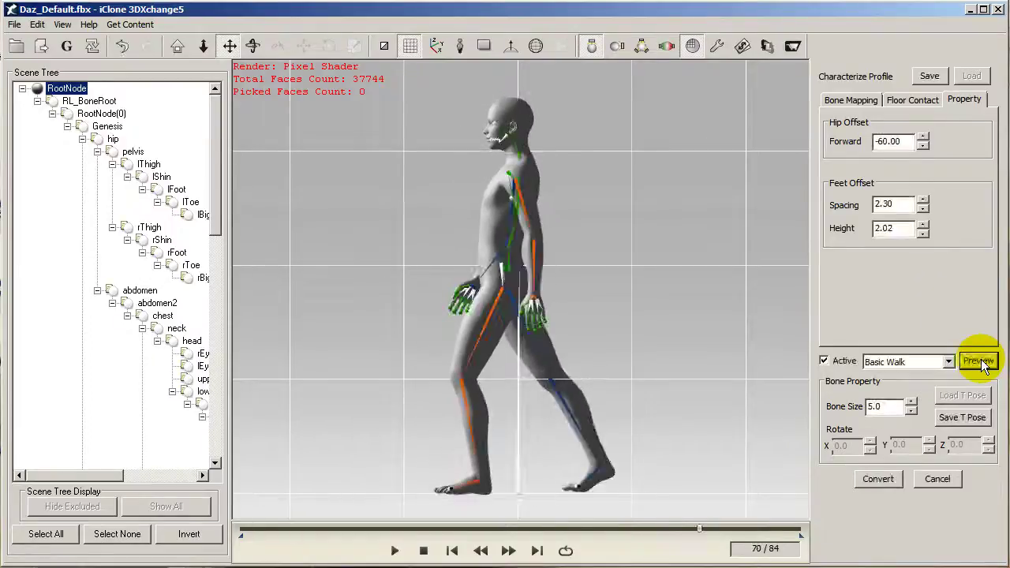
# Try forward hip offsets of 30 and 60, and preview the Basic Walk motion with the larger shift
pyautogui.doubleClick(902, 144)
pyautogui.write('30')
pyautogui.press('Return')
pyautogui.doubleClick(891, 142)
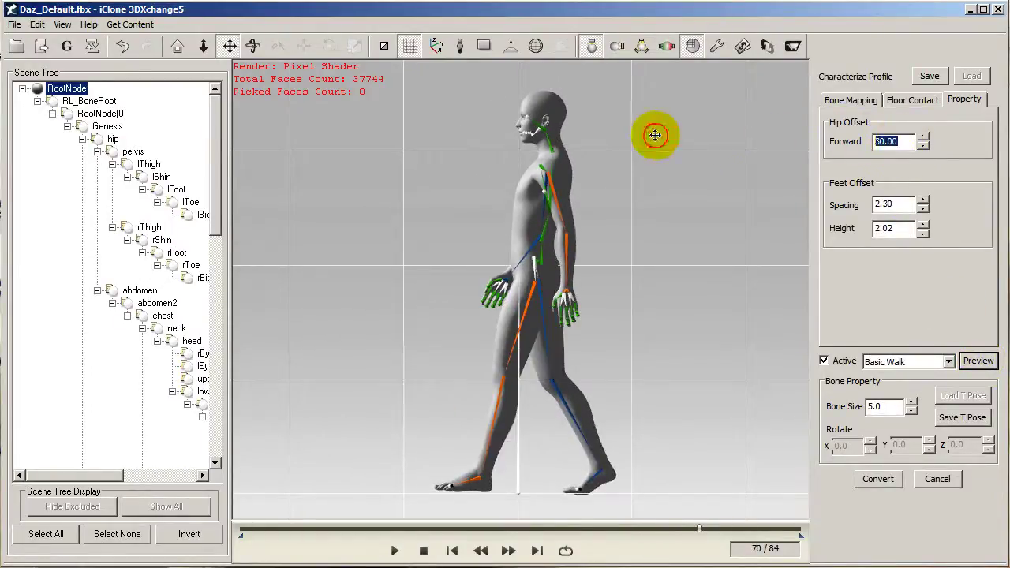
pyautogui.press('Return')
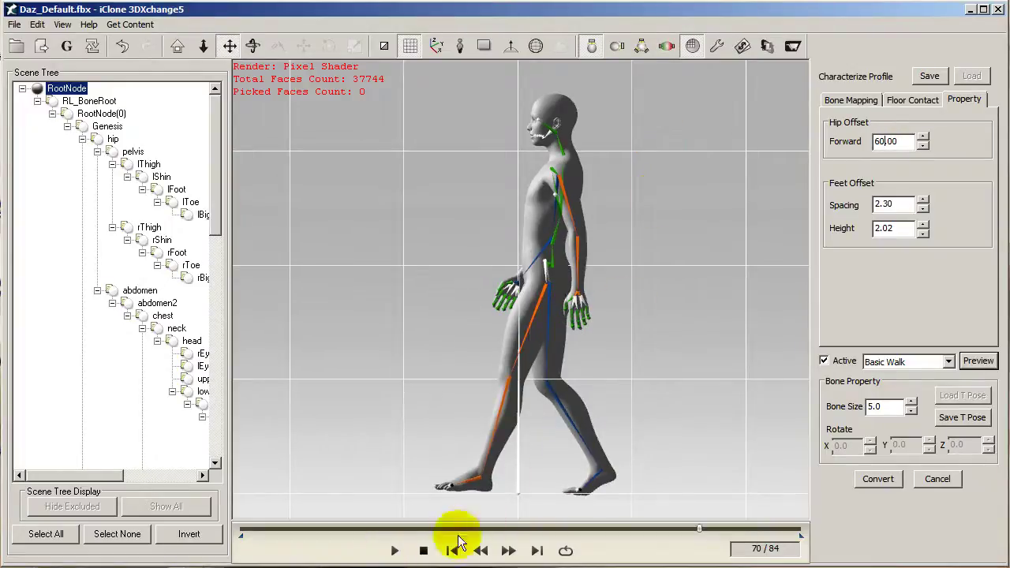
pyautogui.click(971, 361)
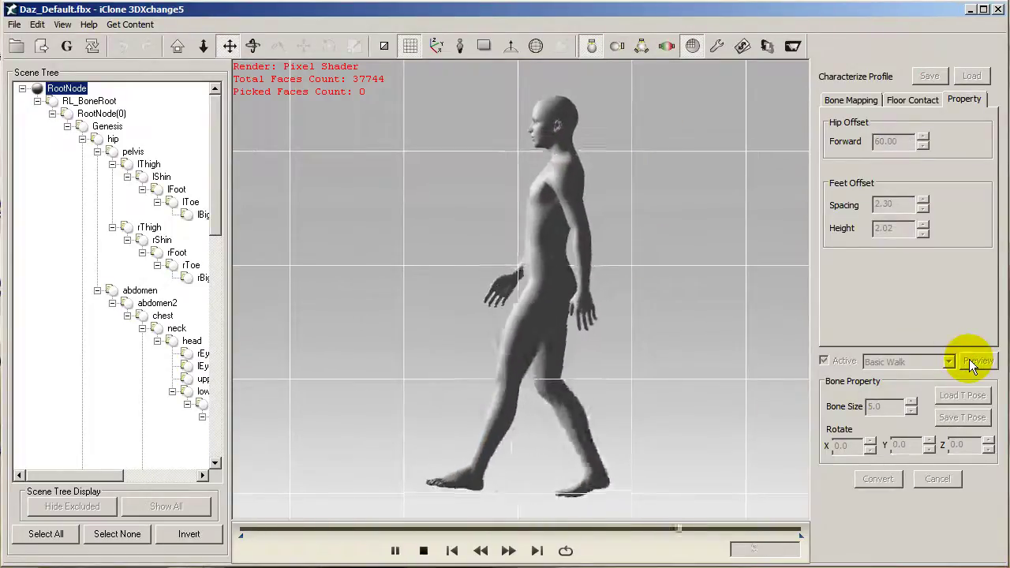
pyautogui.click(969, 359)
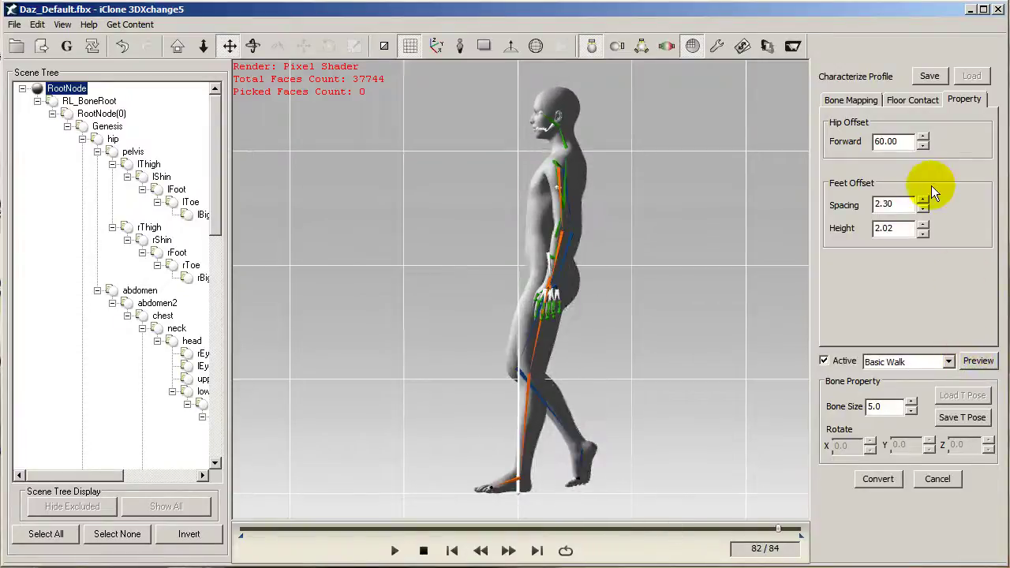
# Set the forward hip offset to -15 and preview the Basic Walk motion with it
pyautogui.moveTo(907, 141); pyautogui.dragTo(819, 150)
pyautogui.write('-15')
pyautogui.press('Return')
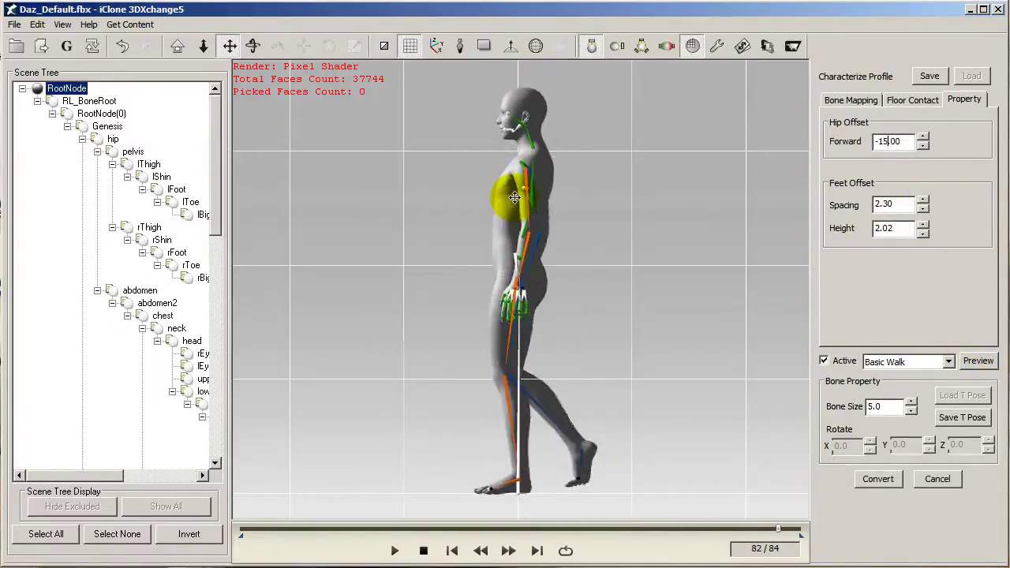
pyautogui.click(967, 361)
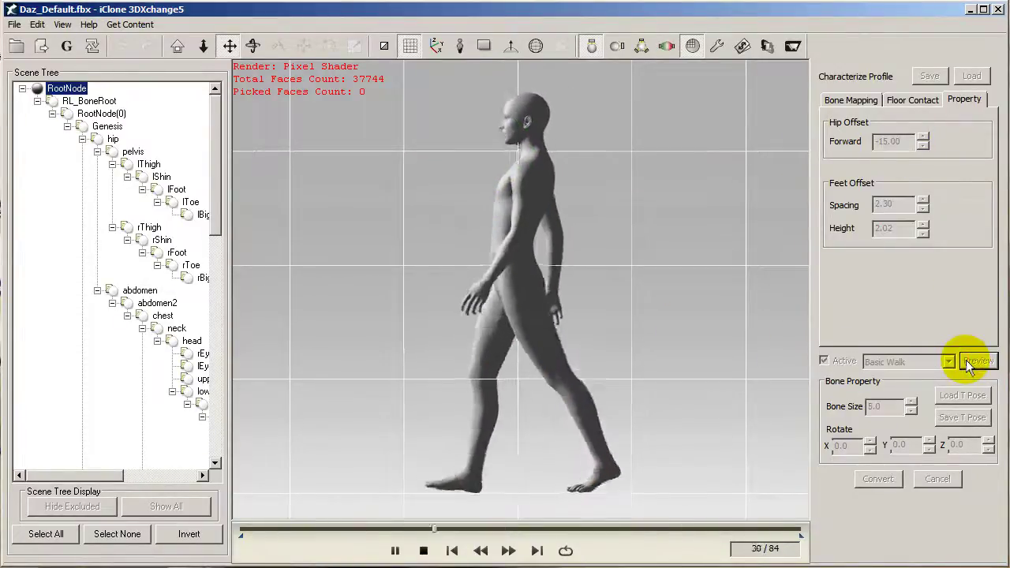
pyautogui.click(655, 293)
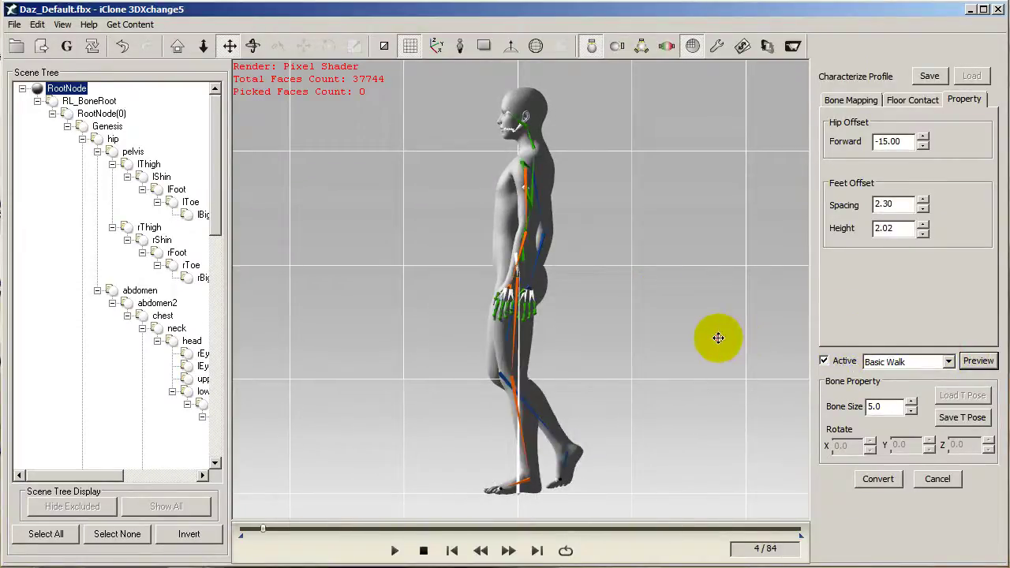
# Return the character to the 00_Tpose motion in the perspective view and convert it to a non-standard character
pyautogui.press('p')
pyautogui.moveTo(381, 343); pyautogui.dragTo(718, 349, button='right')
pyautogui.scroll(3, 718, 349)
pyautogui.click(946, 362)
pyautogui.click(931, 371)
pyautogui.click(978, 361)
pyautogui.moveTo(661, 321); pyautogui.dragTo(646, 380)
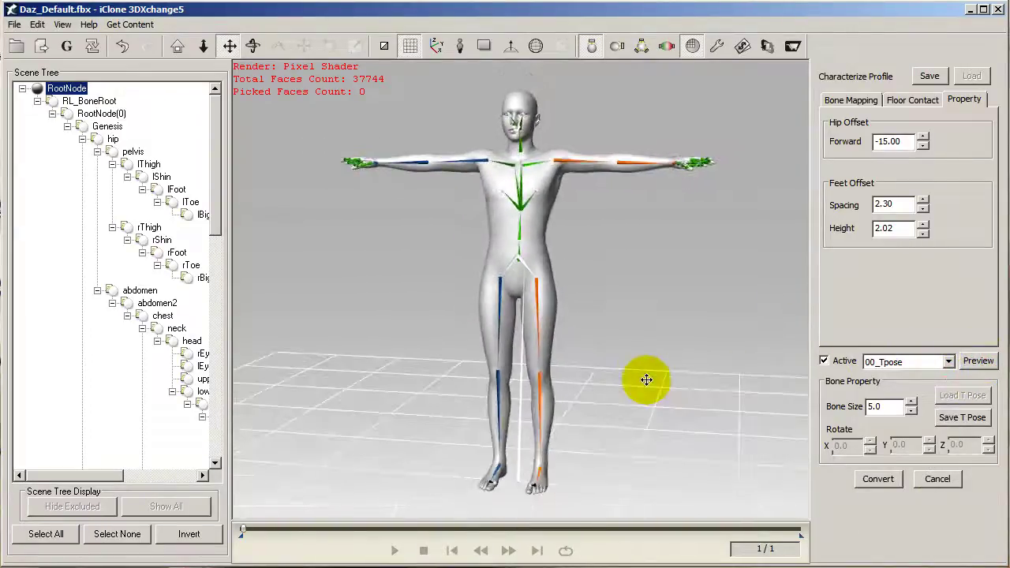
pyautogui.click(878, 479)
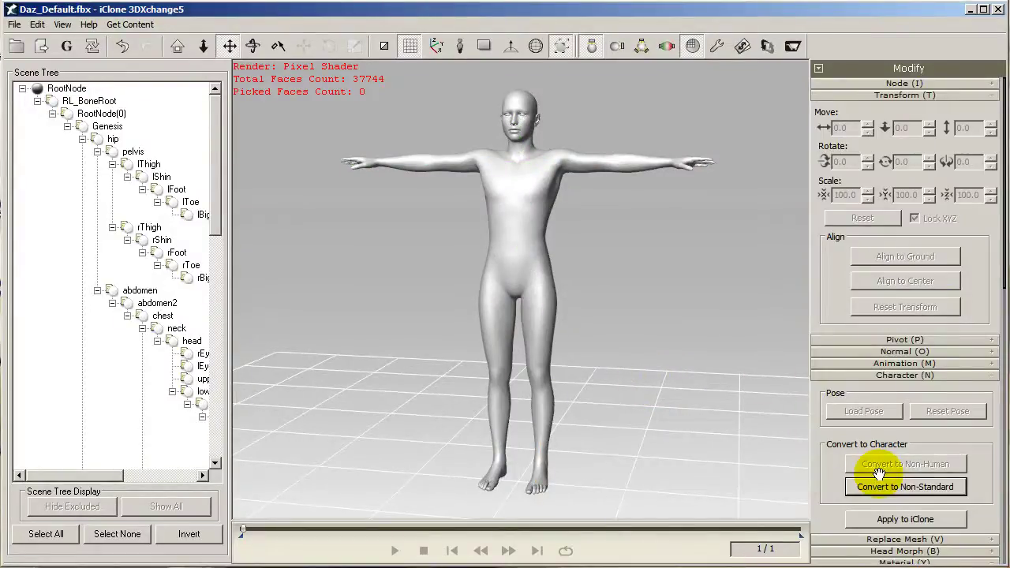
# Show the node information of RootNode to check the converted character's type
pyautogui.moveTo(973, 315); pyautogui.dragTo(966, 94)
pyautogui.scroll(3, 908, 255)
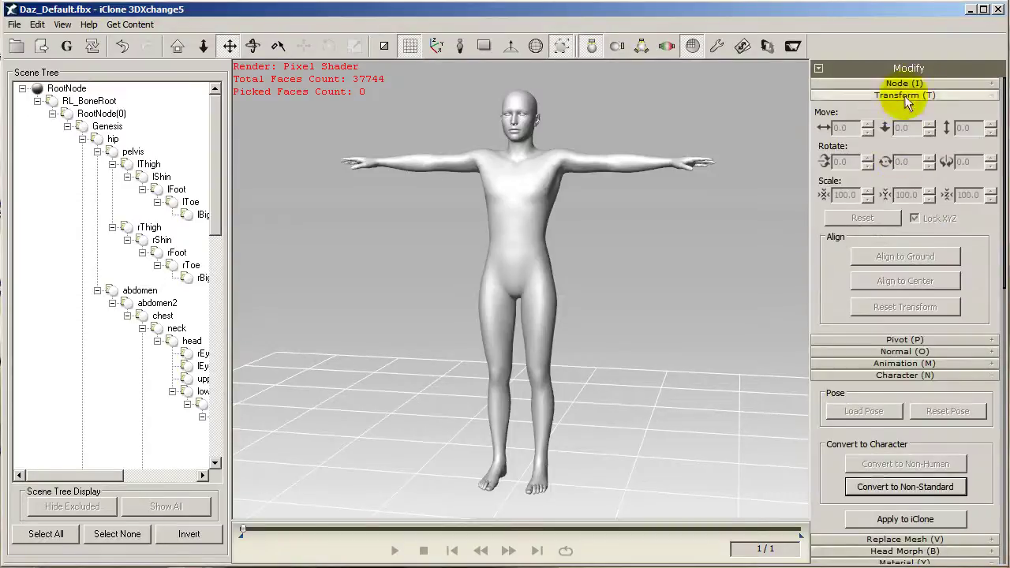
pyautogui.click(904, 84)
pyautogui.click(66, 88)
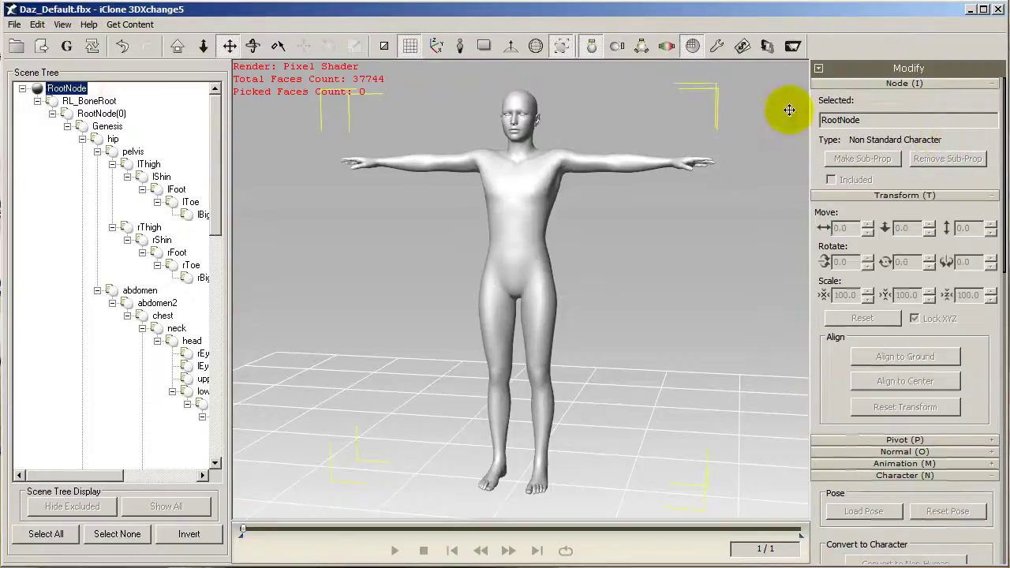
# Show the character's Motion Library and browse the iClone motion templates to the Dance folder
pyautogui.moveTo(985, 406); pyautogui.dragTo(986, 236)
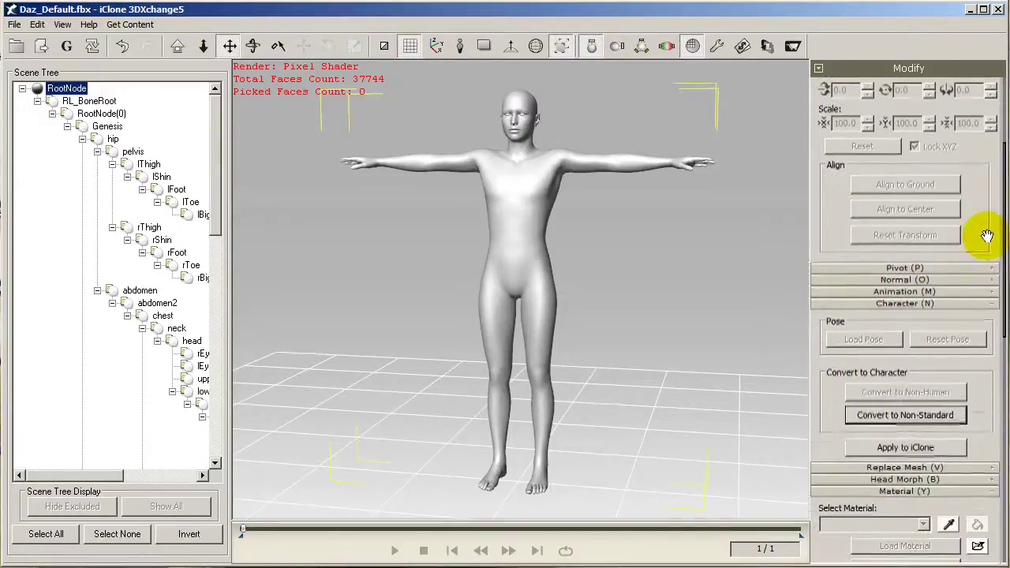
pyautogui.click(977, 292)
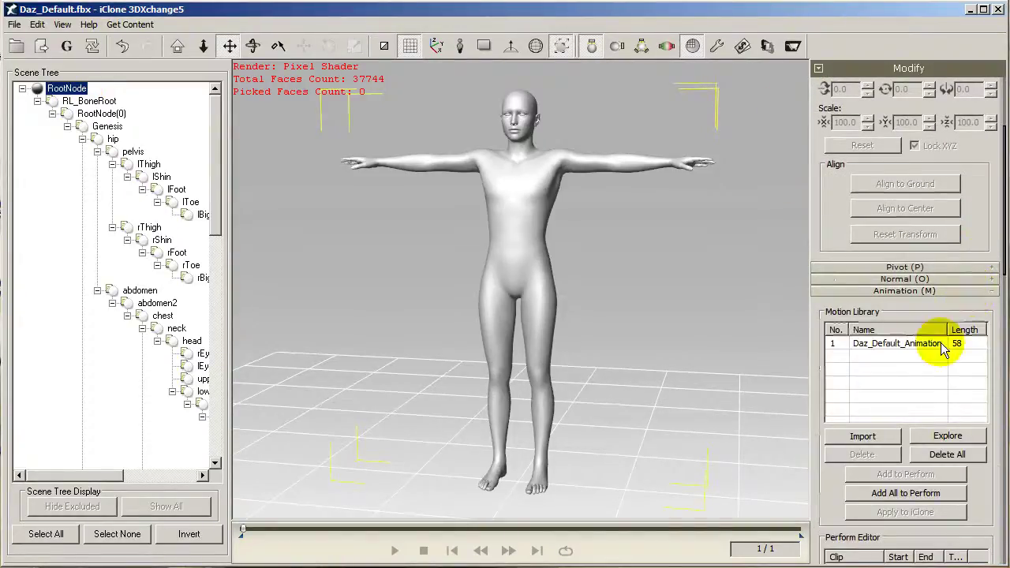
pyautogui.click(945, 437)
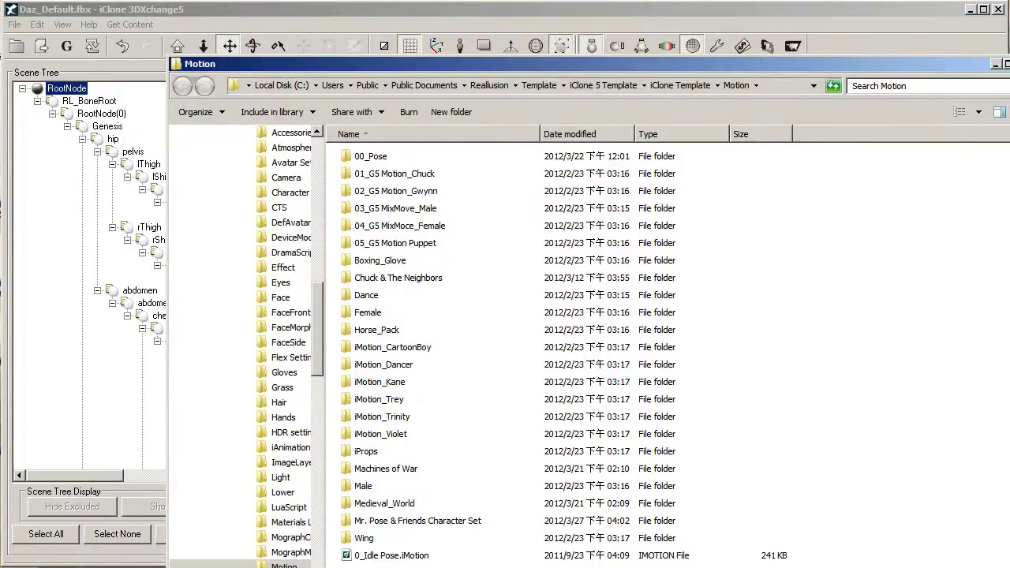
pyautogui.moveTo(1009, 567); pyautogui.dragTo(718, 398)
pyautogui.click(368, 297)
pyautogui.doubleClick(367, 297)
# Add the Rap01 and Rap02 iMotion files to the Motion Library and close the file browser
pyautogui.click(369, 173)
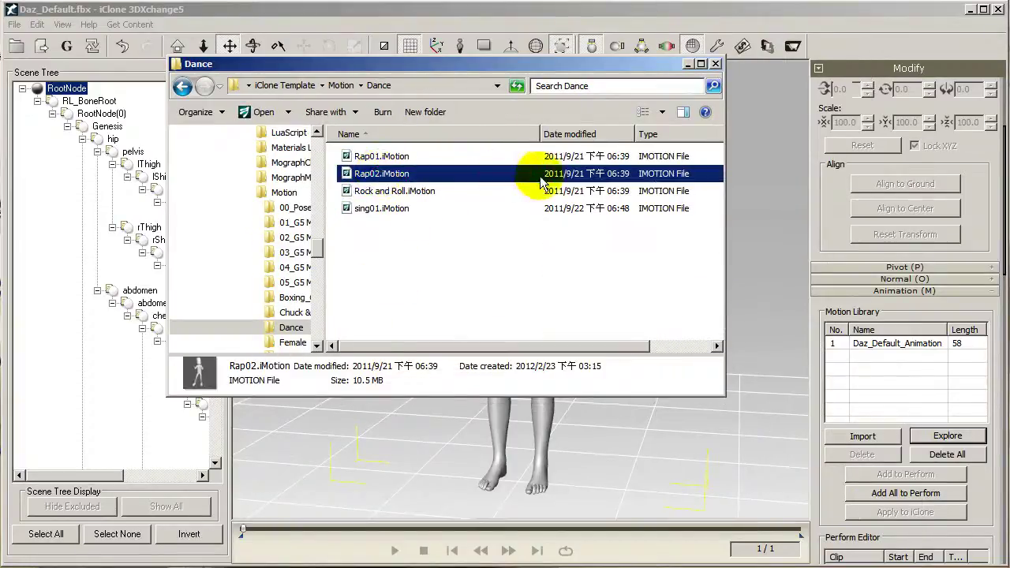
pyautogui.click(383, 157)
pyautogui.keyDown('shift'); pyautogui.click(384, 171); pyautogui.keyUp('shift')
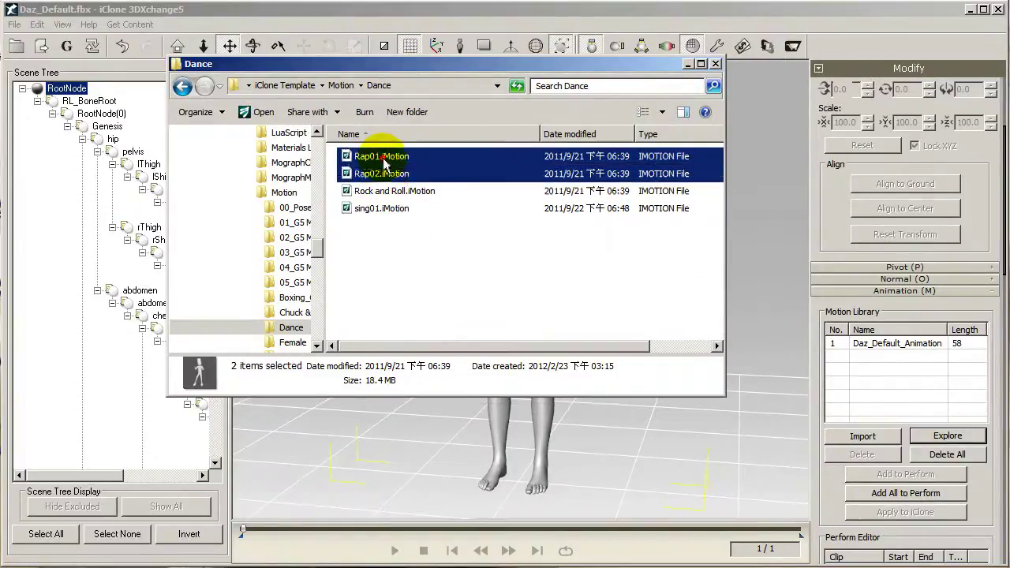
pyautogui.moveTo(384, 163); pyautogui.dragTo(819, 334)
pyautogui.moveTo(875, 355); pyautogui.dragTo(876, 354)
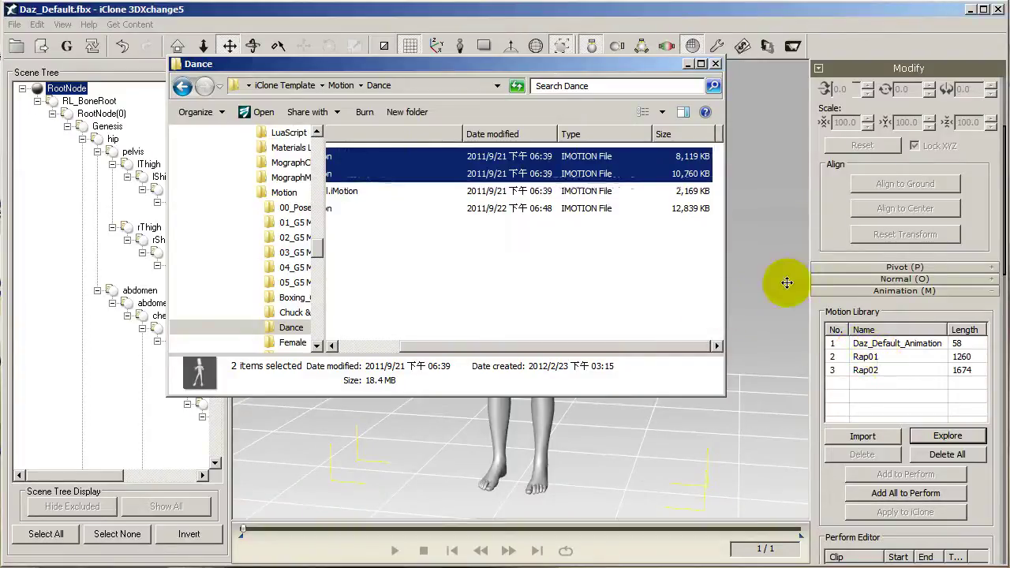
pyautogui.click(716, 64)
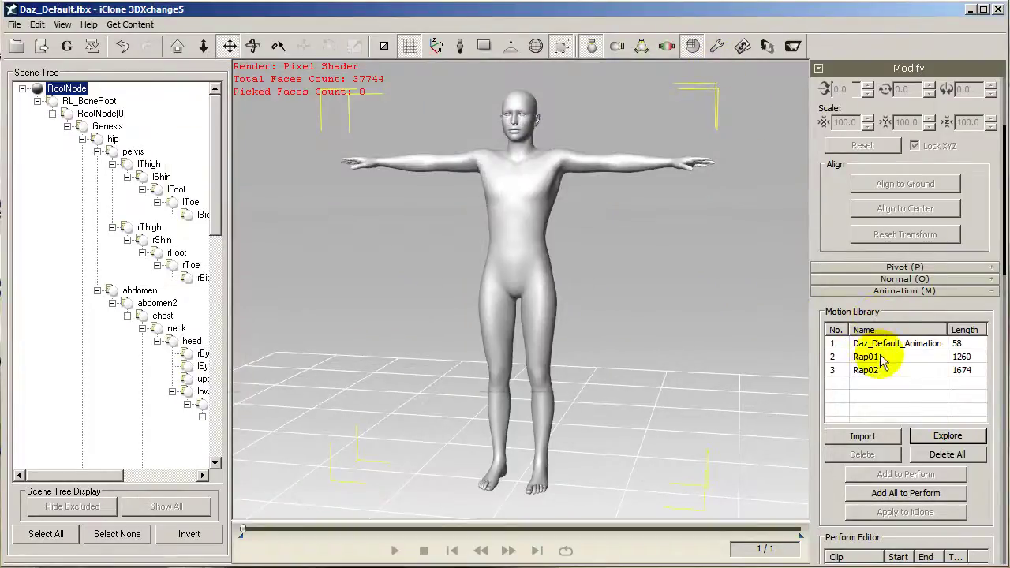
# Play the Rap01 motion on the converted character to check the dance
pyautogui.doubleClick(880, 357)
pyautogui.scroll(-2, 654, 333)
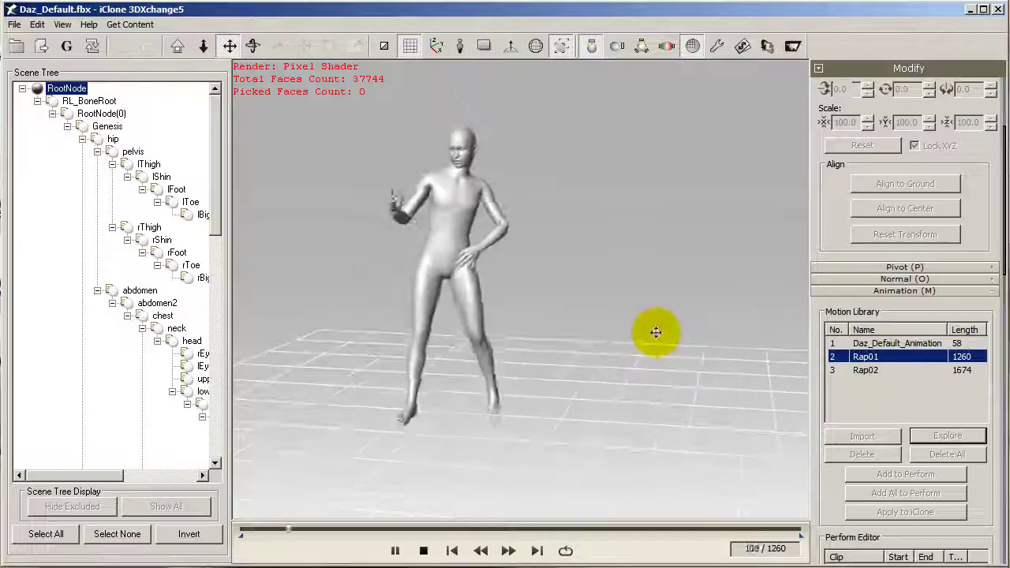